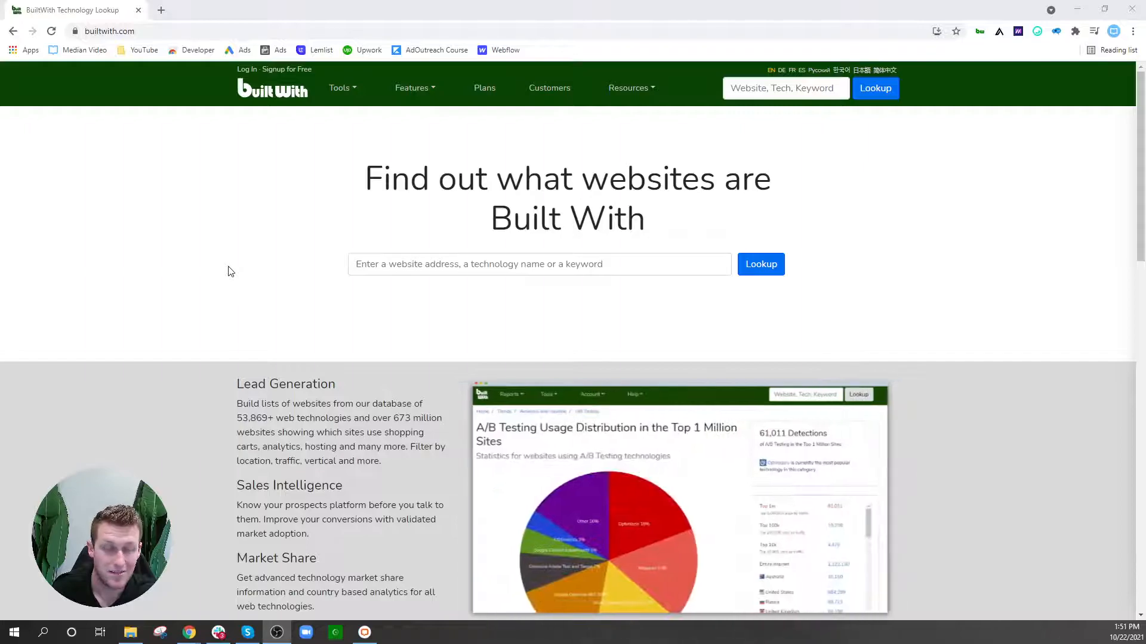
# Step: Search BuiltWith for pardot to list matching technologies
pyautogui.click(756, 95)
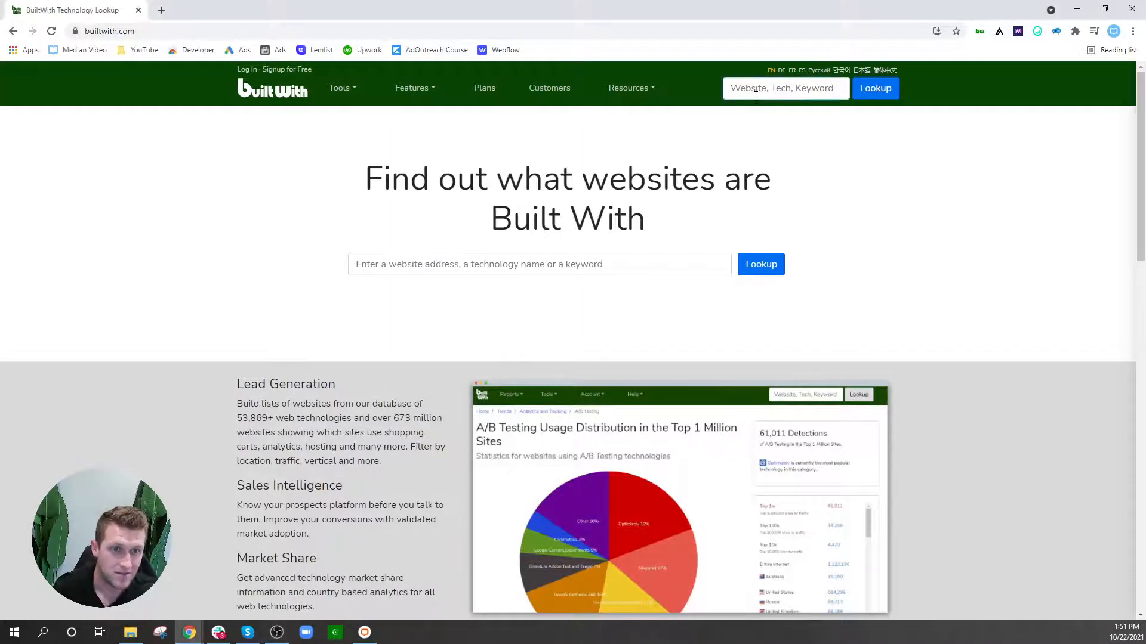
pyautogui.write('pardot')
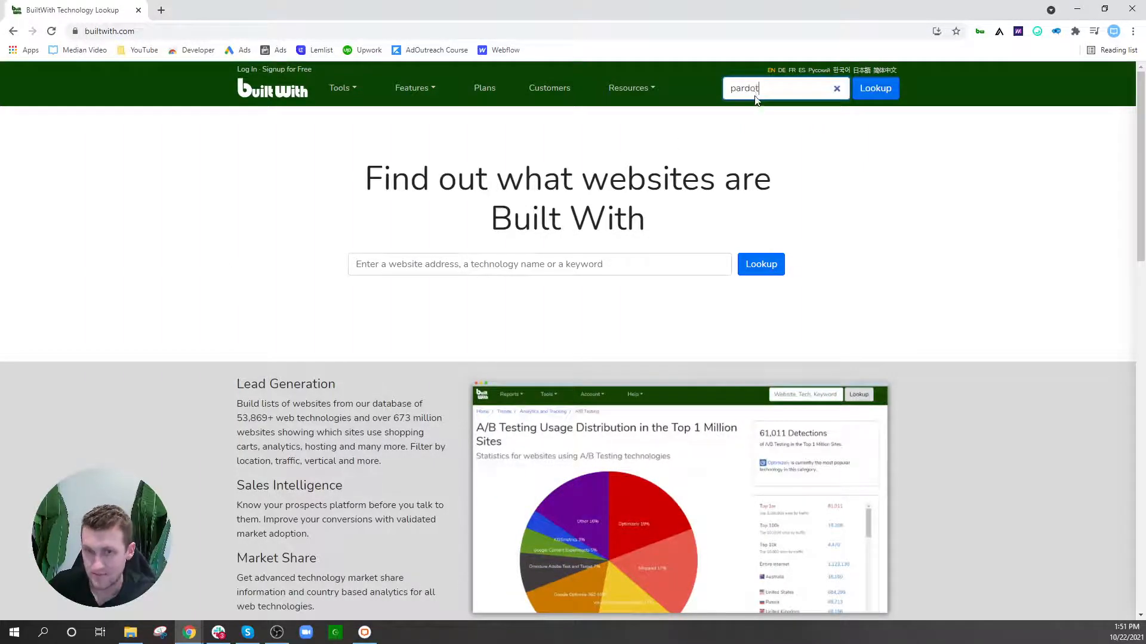
pyautogui.press('Return')
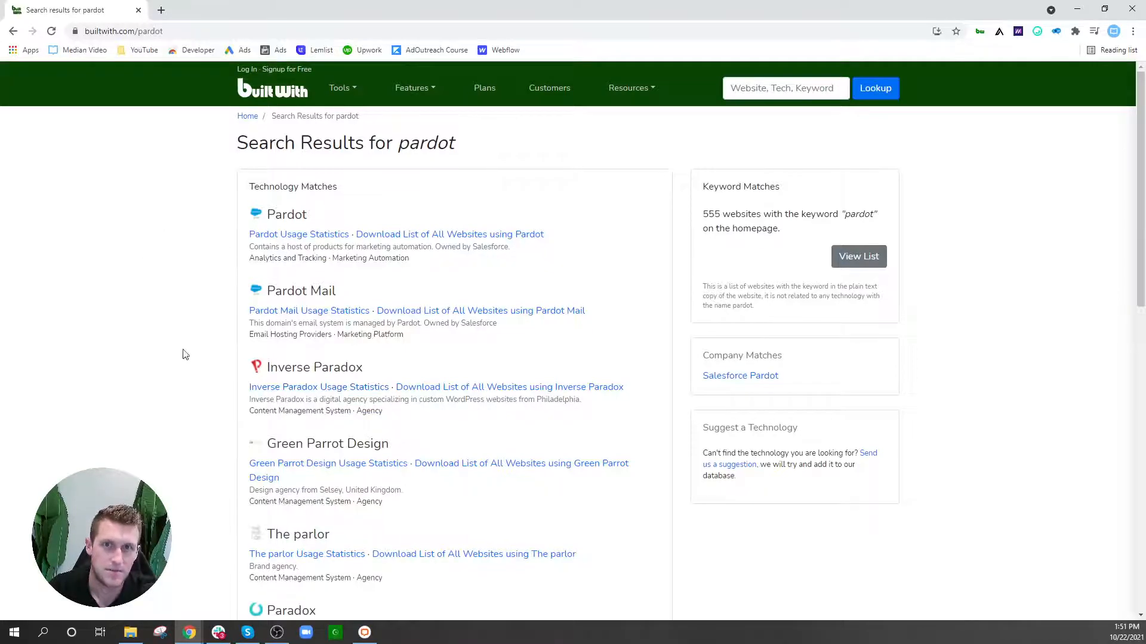
# Step: Inspect the page's source files in DevTools, close them, and open a new browser tab
pyautogui.rightClick(160, 377)
pyautogui.click(192, 553)
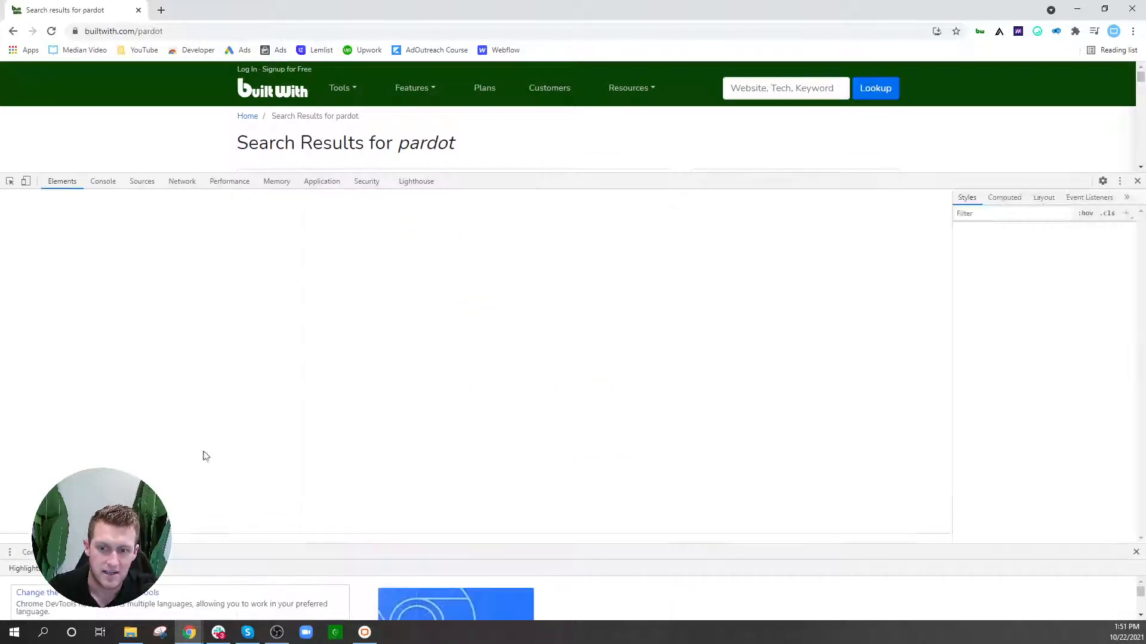
pyautogui.click(141, 182)
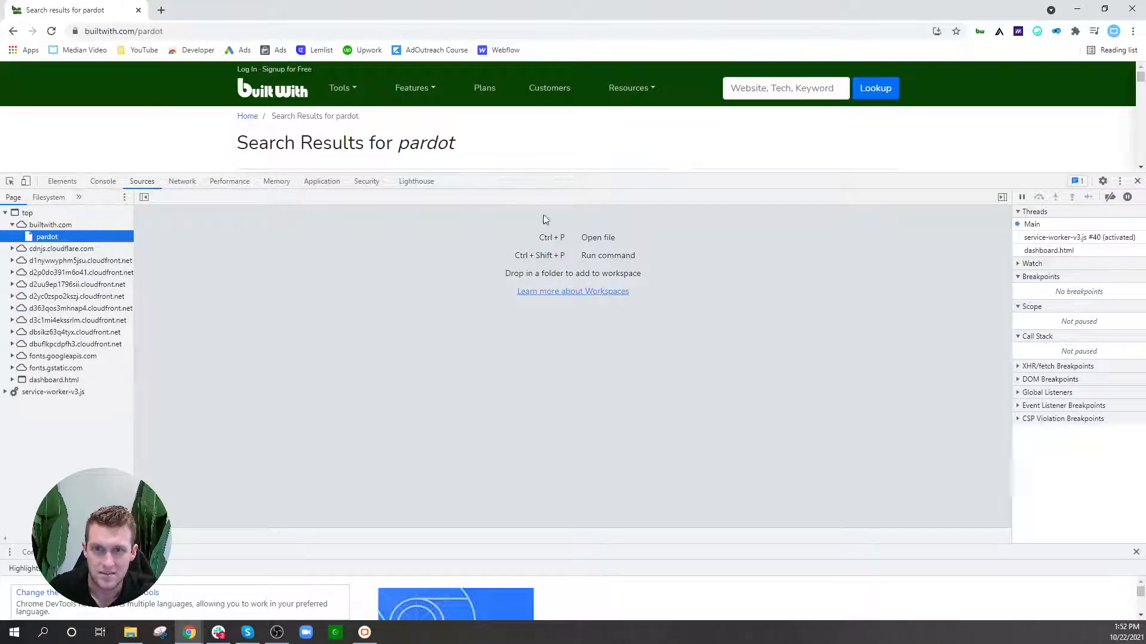
pyautogui.click(1137, 182)
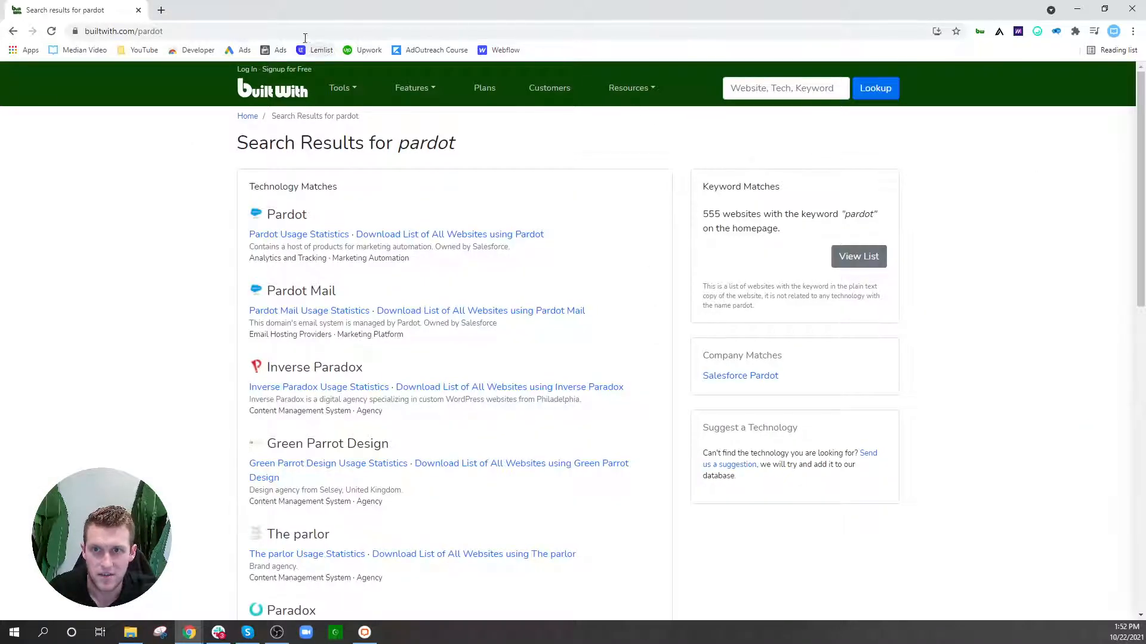
pyautogui.click(162, 11)
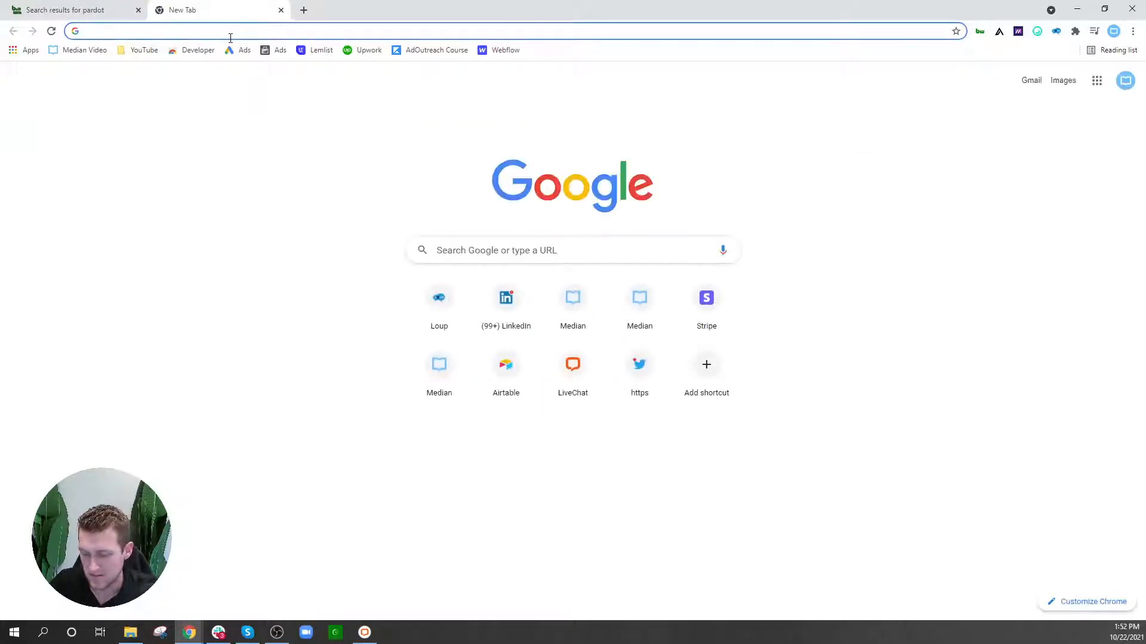
# Step: Open netsapiens.com, accept its cookies, and view its BuiltWith technology profile
pyautogui.write('netsapiens')
pyautogui.press('Return')
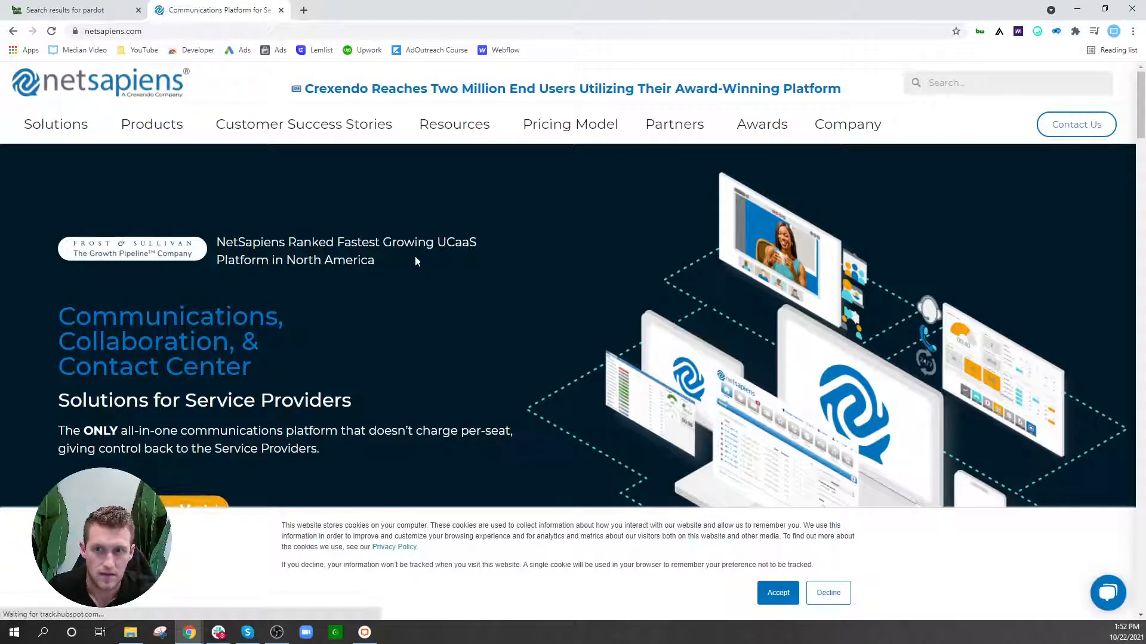
pyautogui.click(778, 592)
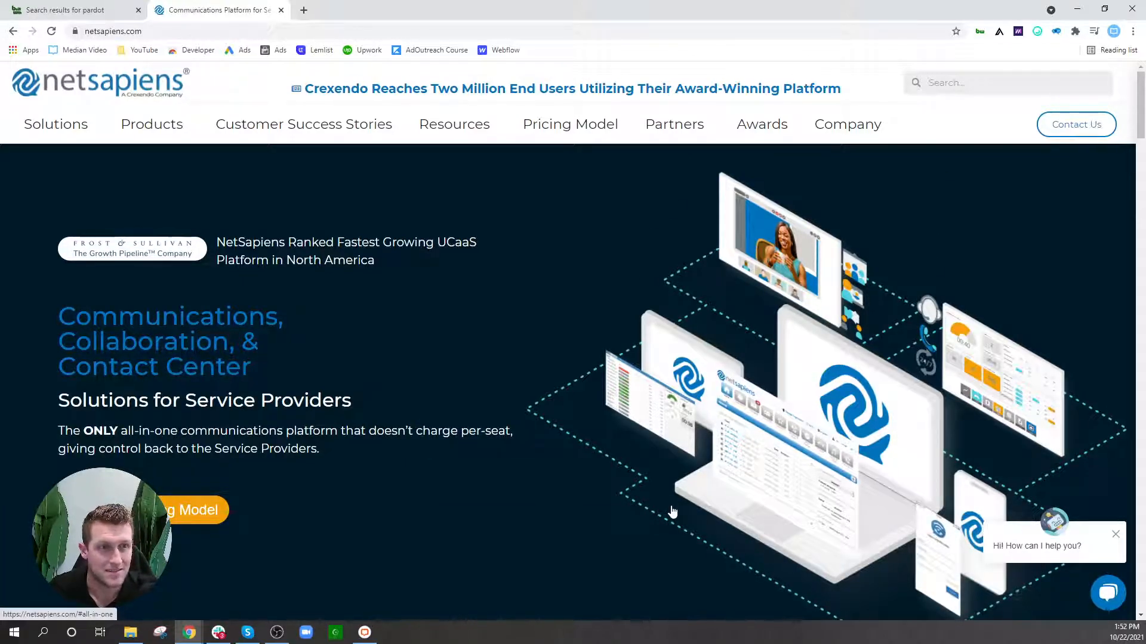
pyautogui.click(979, 33)
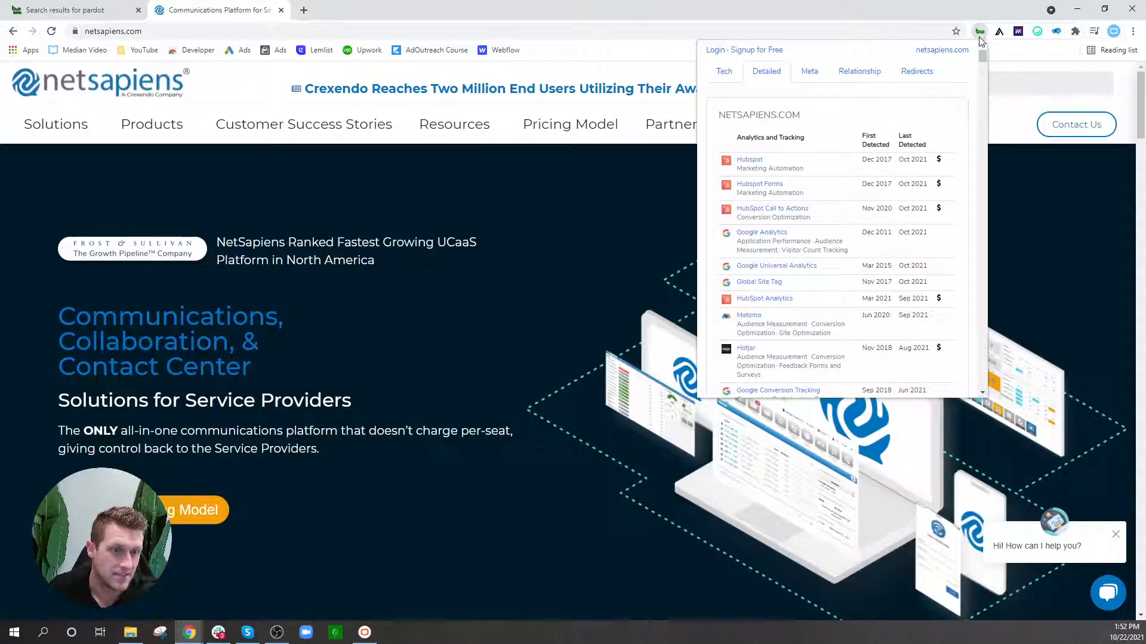
# Step: Scroll netsapiens.com's technology list from email hosting down to its Analytics and Tracking section
pyautogui.moveTo(982, 63)
pyautogui.mouseDown()
pyautogui.moveTo(981, 101)
pyautogui.moveTo(982, 59)
pyautogui.mouseUp()
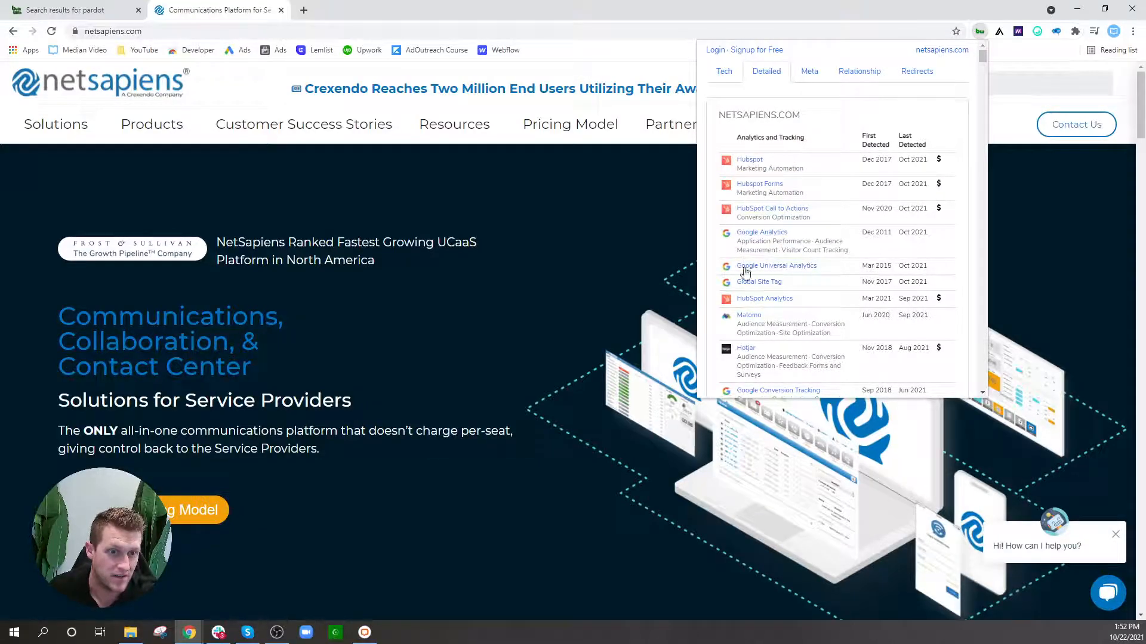
pyautogui.scroll(-3, 746, 275)
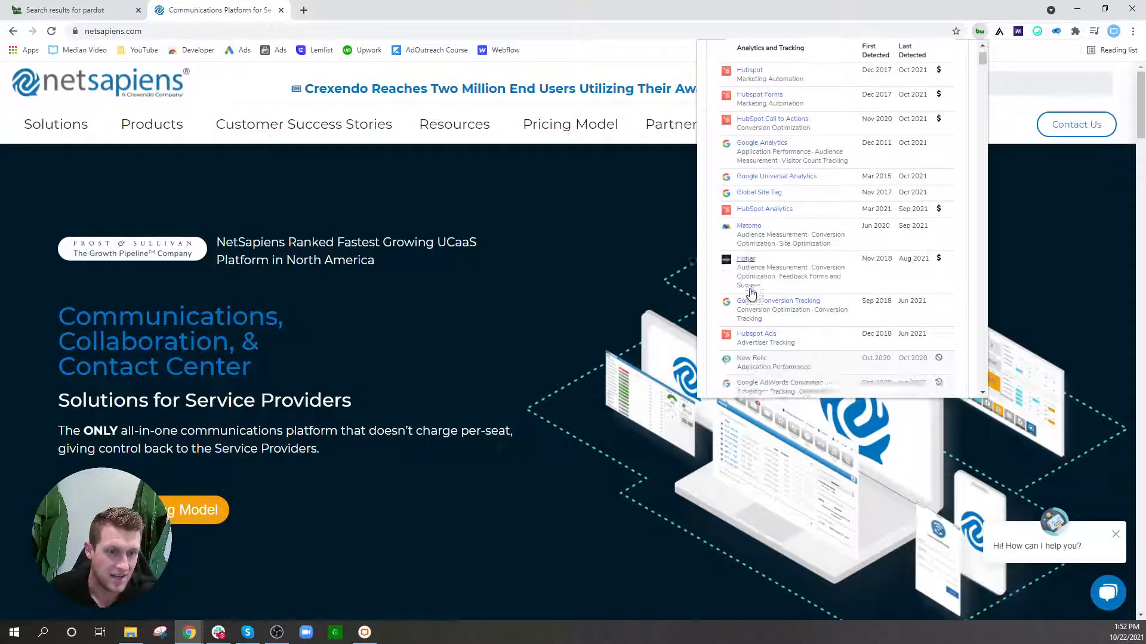
pyautogui.scroll(-5, 836, 258)
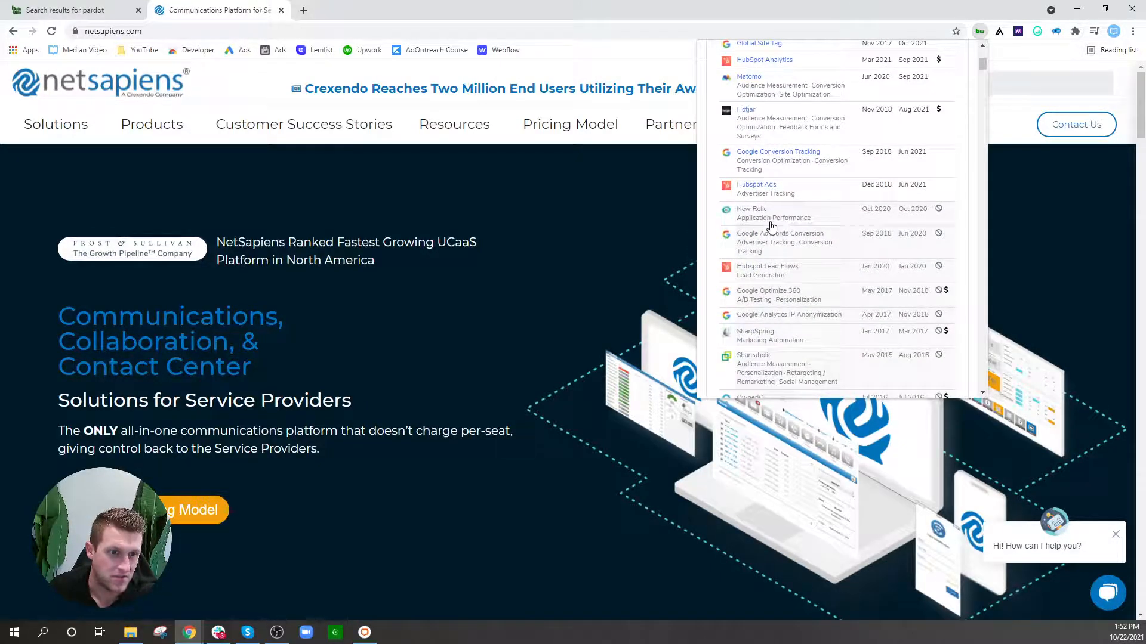
pyautogui.scroll(-3, 772, 226)
pyautogui.scroll(-5, 778, 218)
pyautogui.scroll(-4, 784, 212)
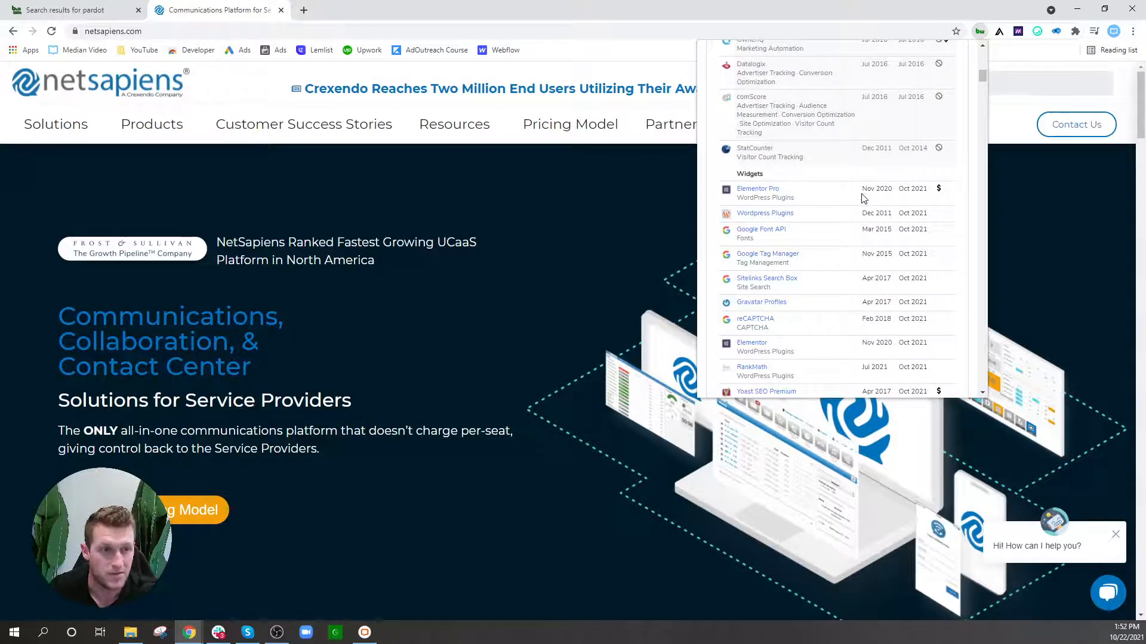
pyautogui.moveTo(940, 196)
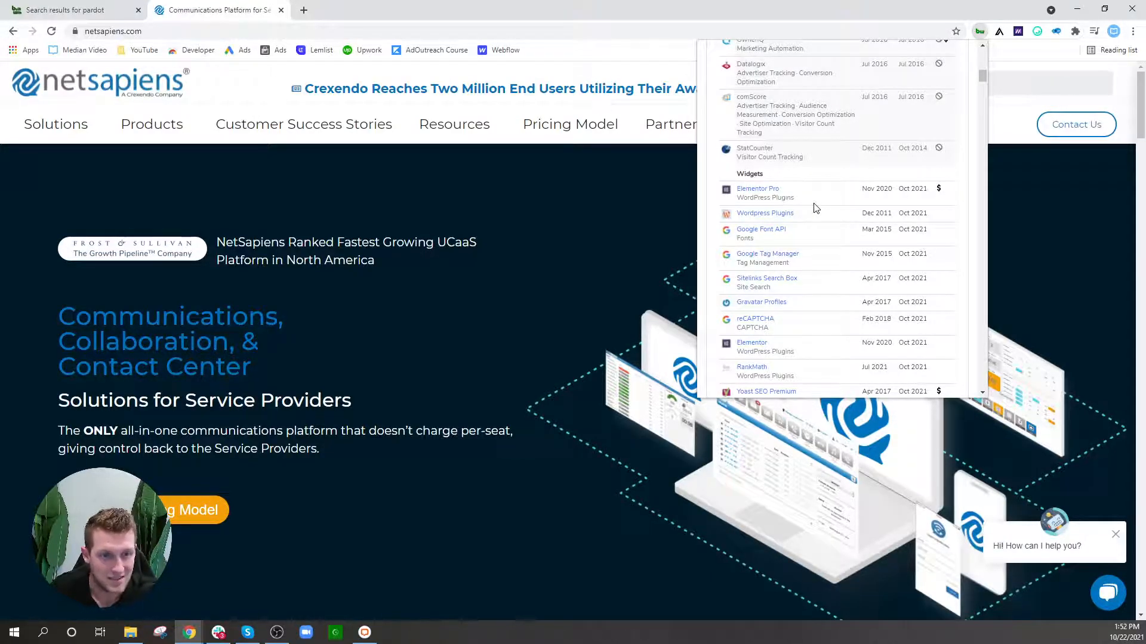
pyautogui.scroll(-2, 805, 215)
pyautogui.scroll(-1, 771, 279)
pyautogui.scroll(-1, 771, 279)
pyautogui.scroll(-4, 836, 227)
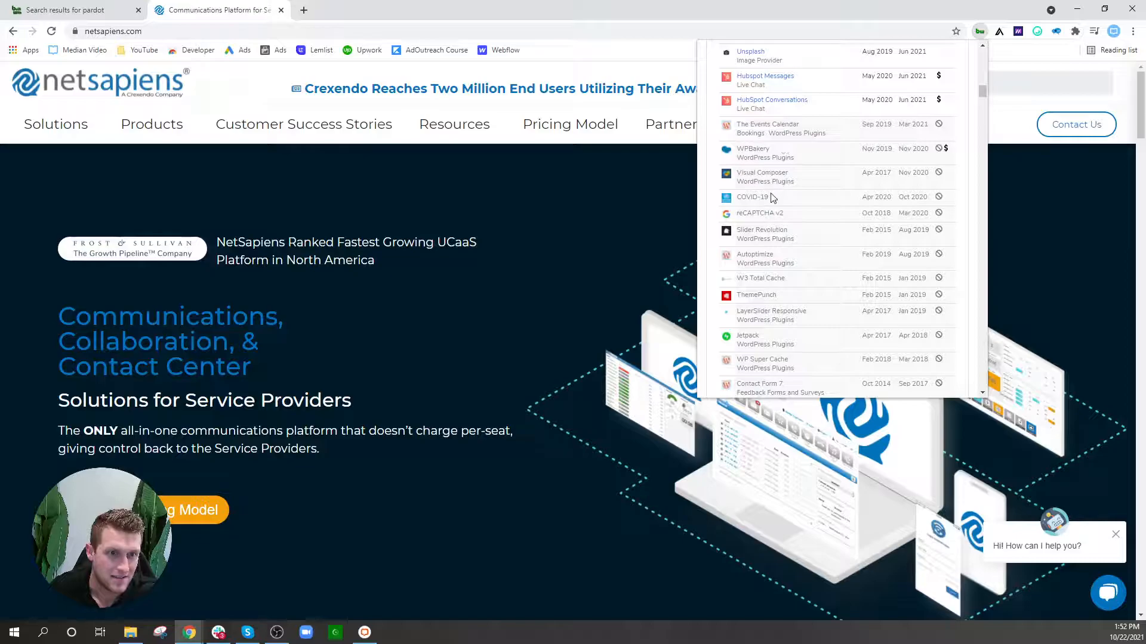
pyautogui.scroll(-2, 771, 198)
pyautogui.scroll(-4, 771, 199)
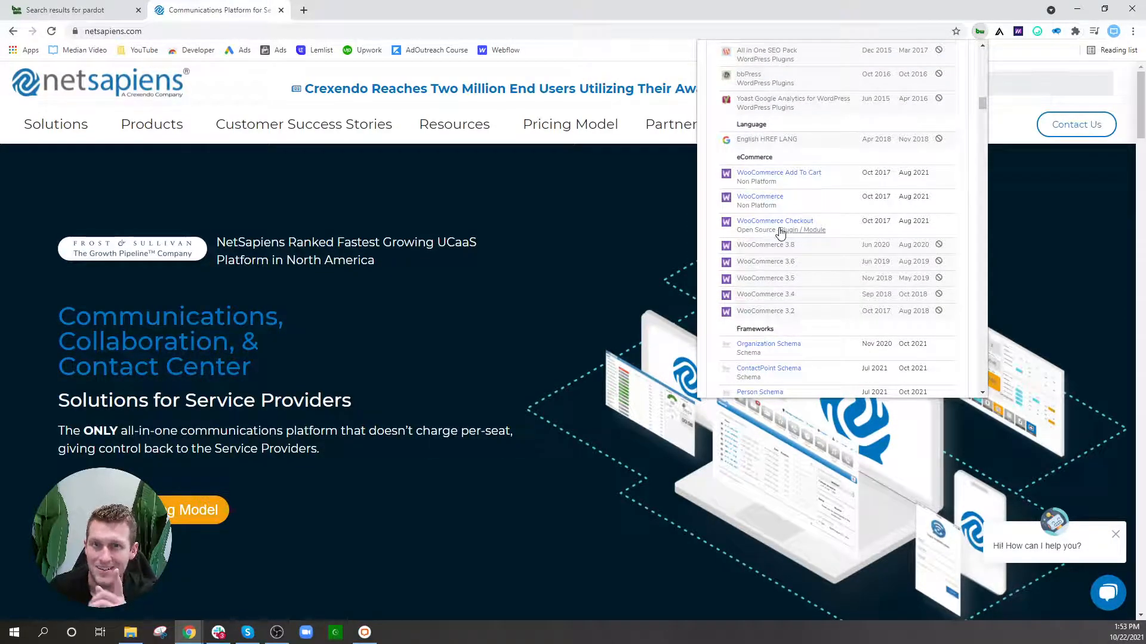
pyautogui.scroll(-5, 780, 233)
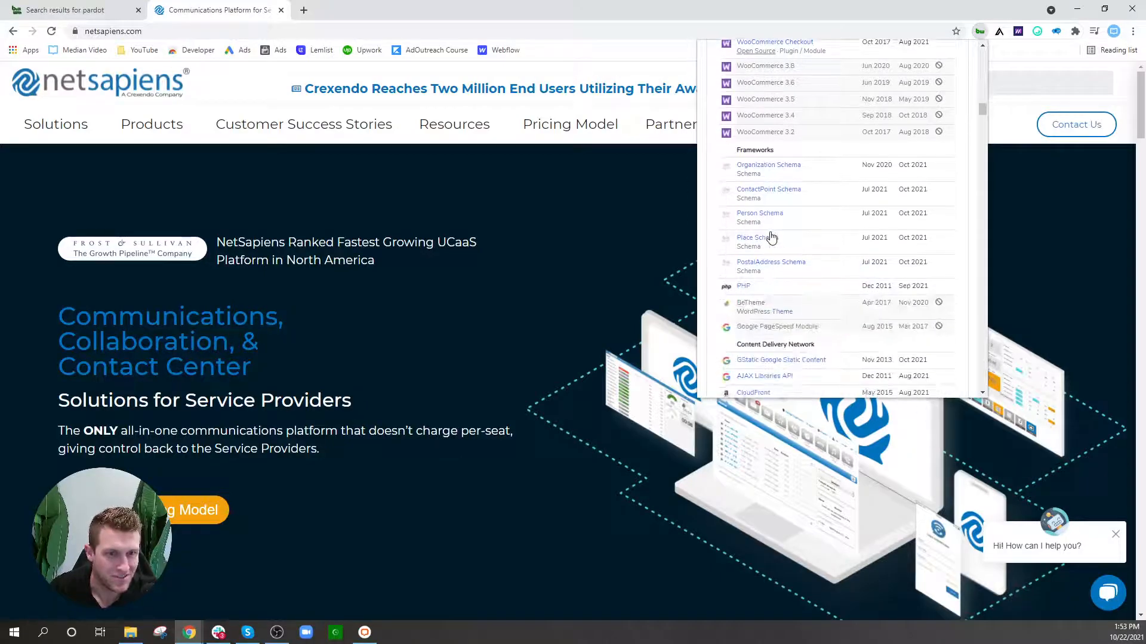
pyautogui.scroll(-3, 770, 235)
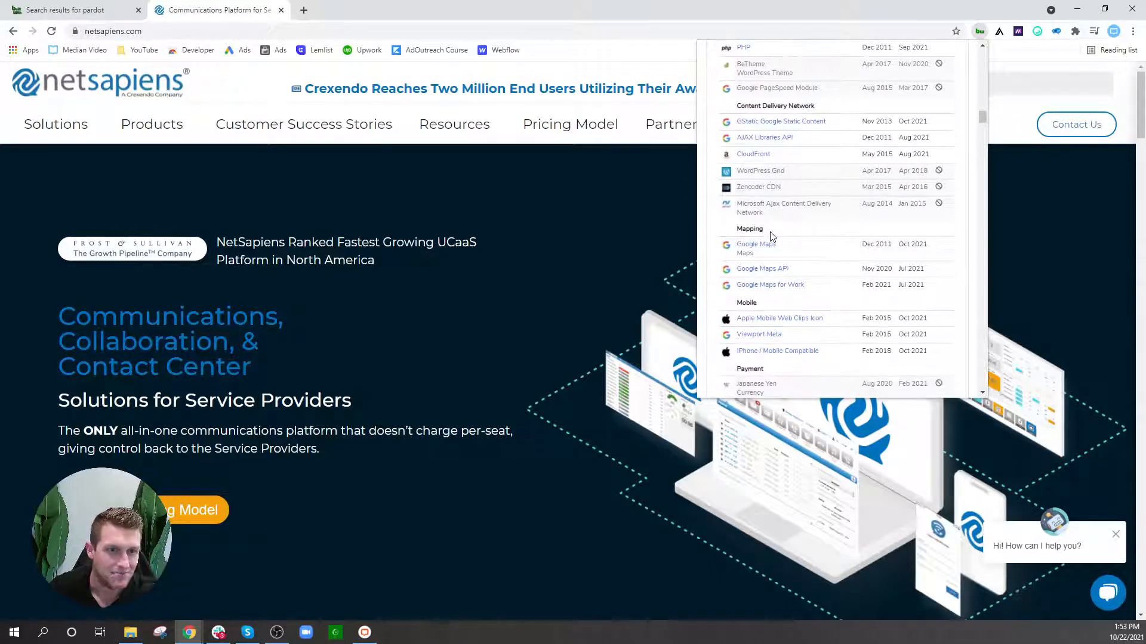
pyautogui.scroll(-4, 770, 233)
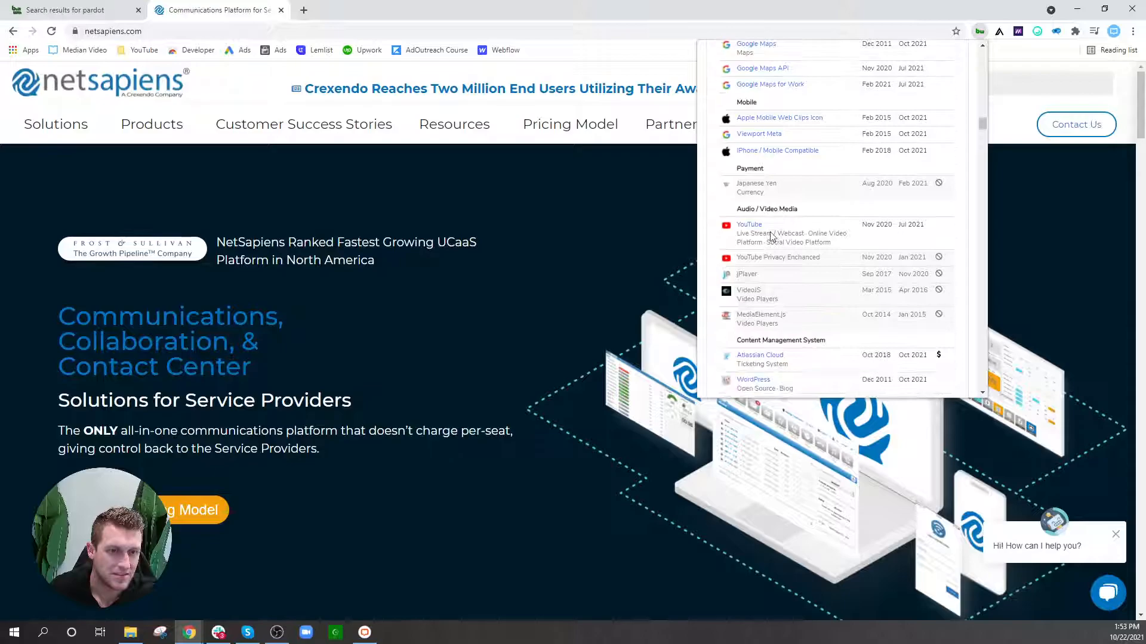
pyautogui.scroll(-6, 770, 234)
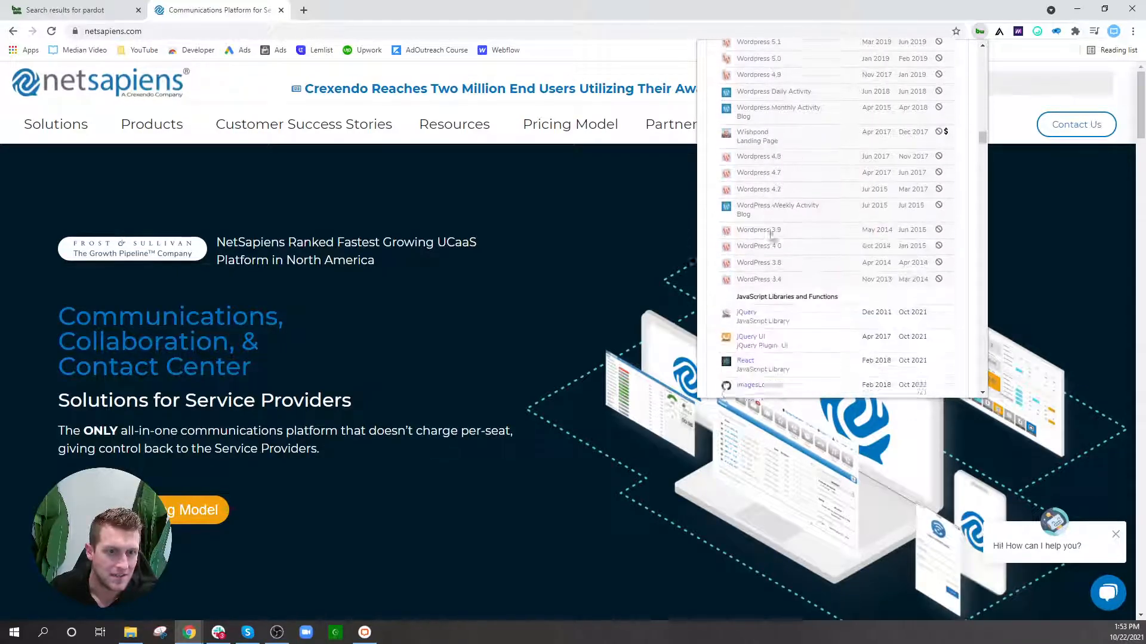
pyautogui.scroll(-3, 771, 237)
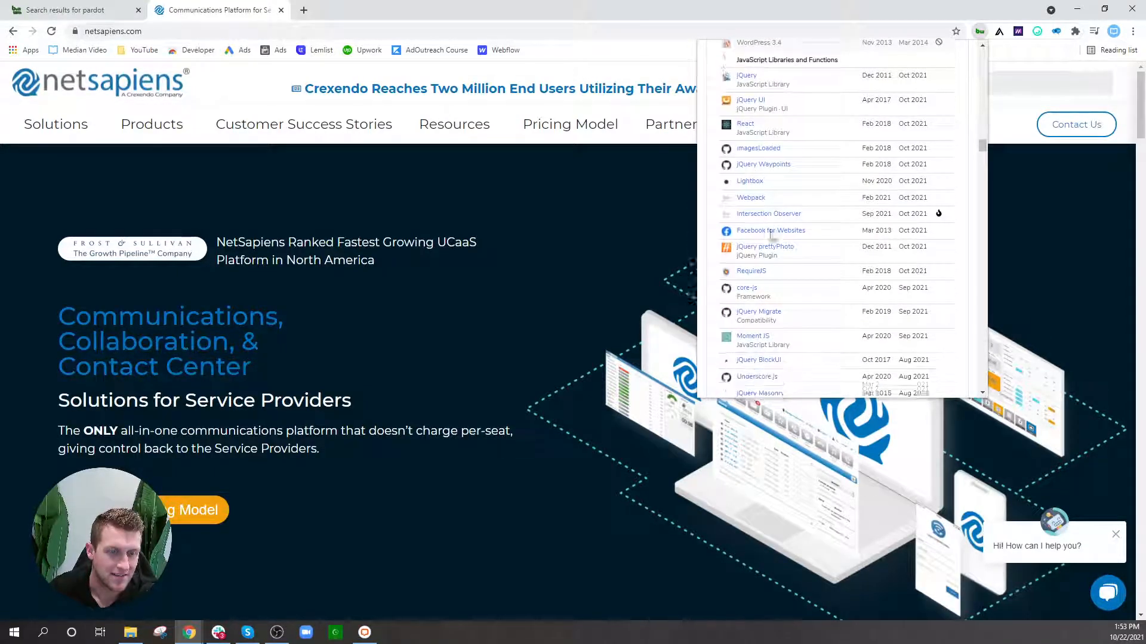
pyautogui.scroll(-6, 771, 237)
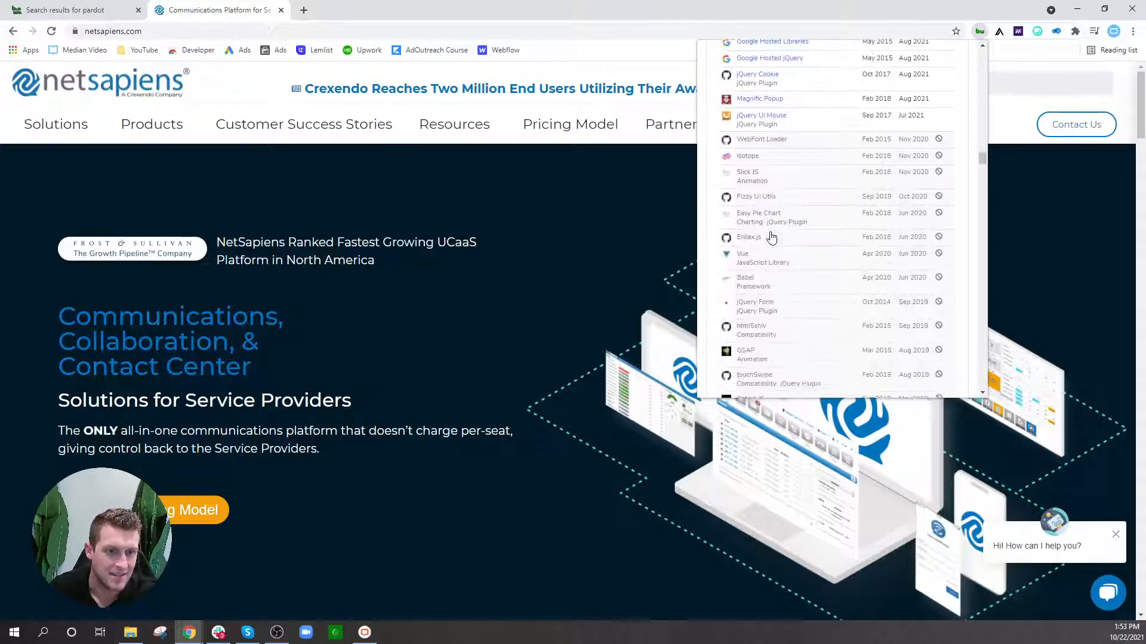
pyautogui.scroll(-4, 771, 236)
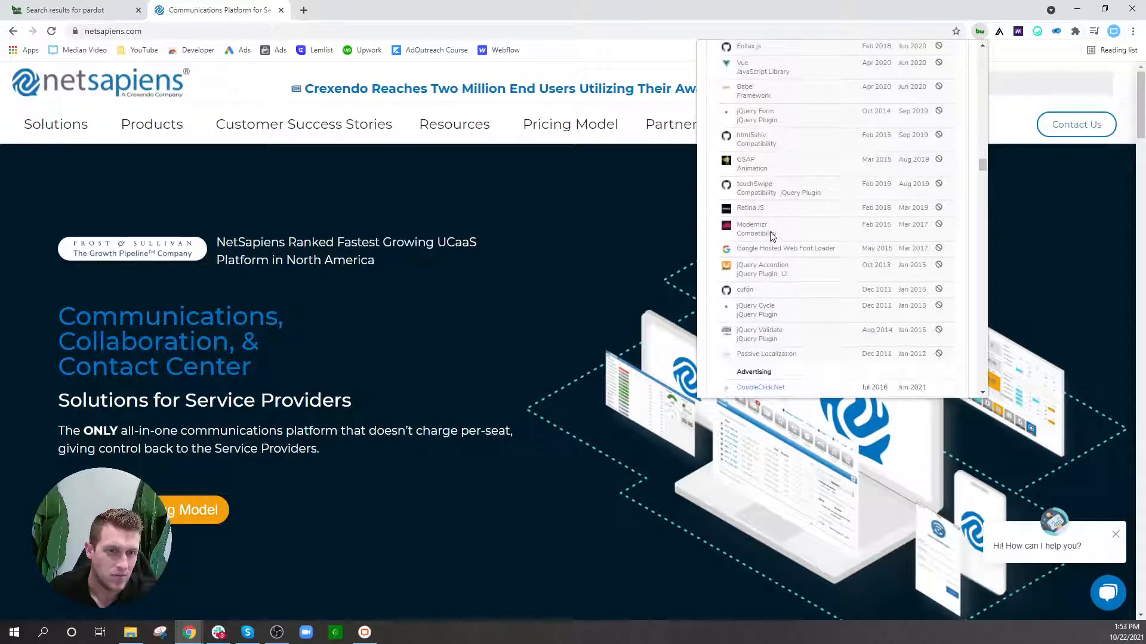
pyautogui.scroll(-2, 770, 236)
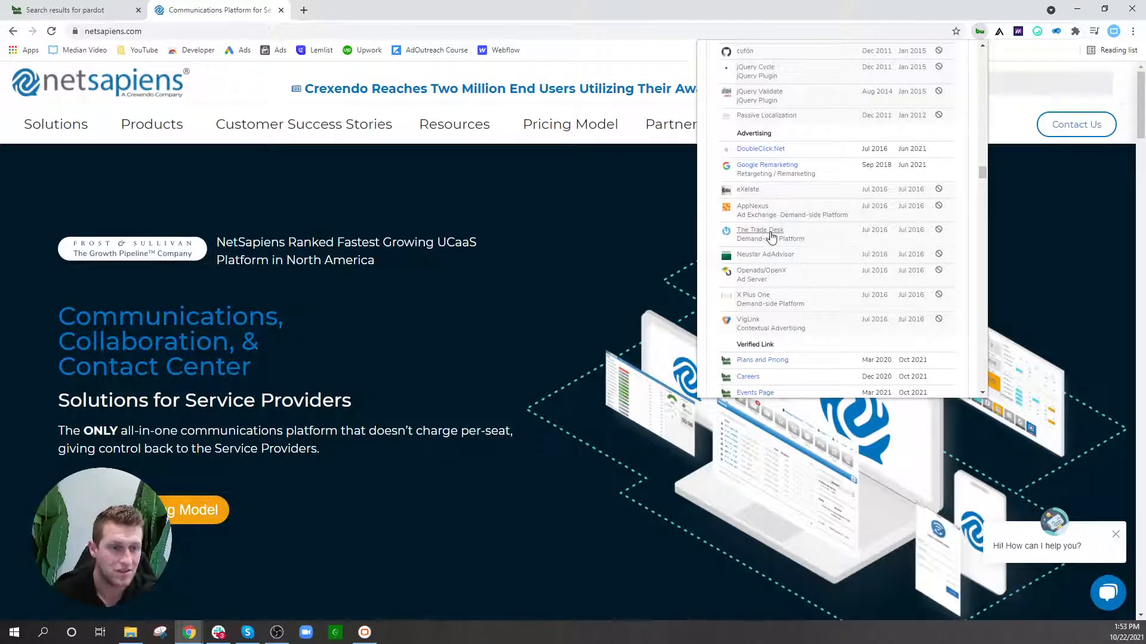
pyautogui.scroll(-4, 770, 235)
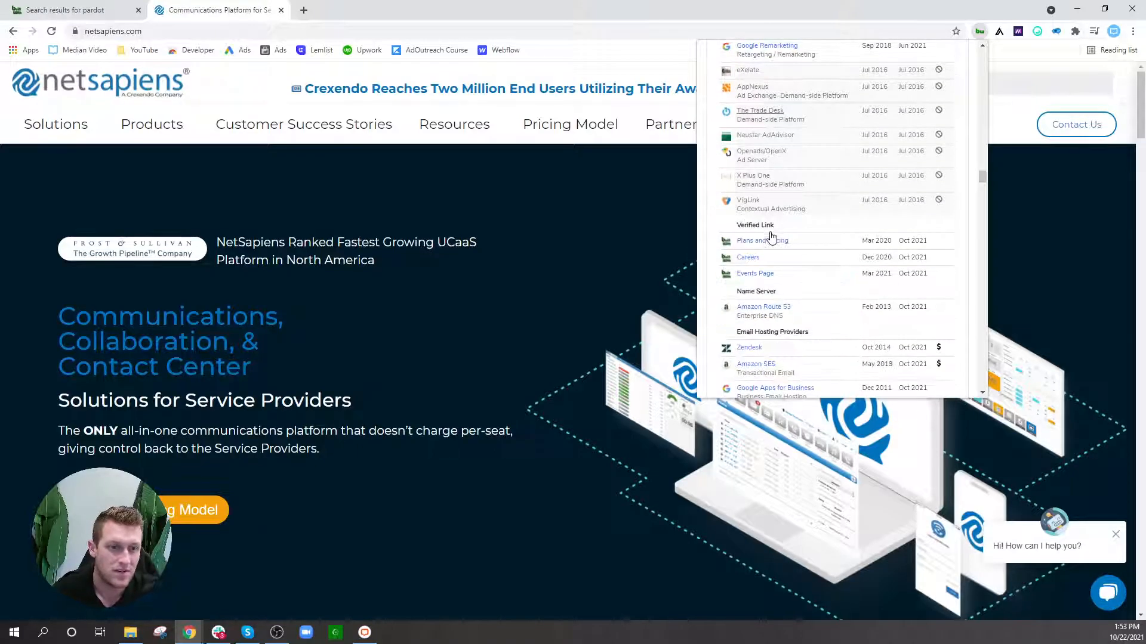
pyautogui.scroll(-1, 770, 235)
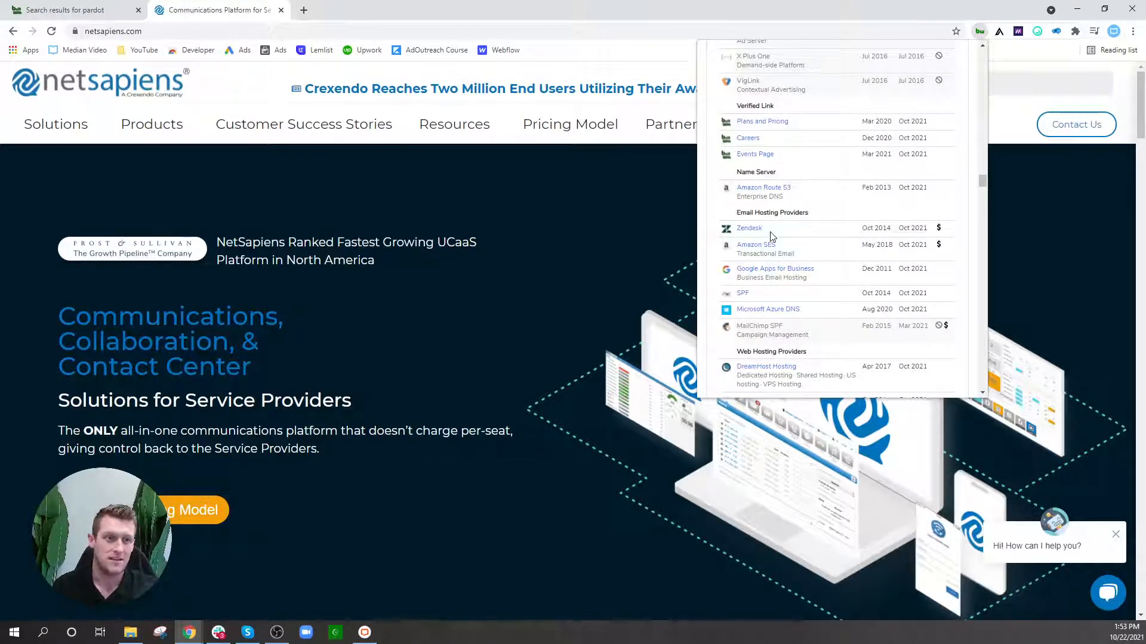
pyautogui.scroll(-2, 771, 236)
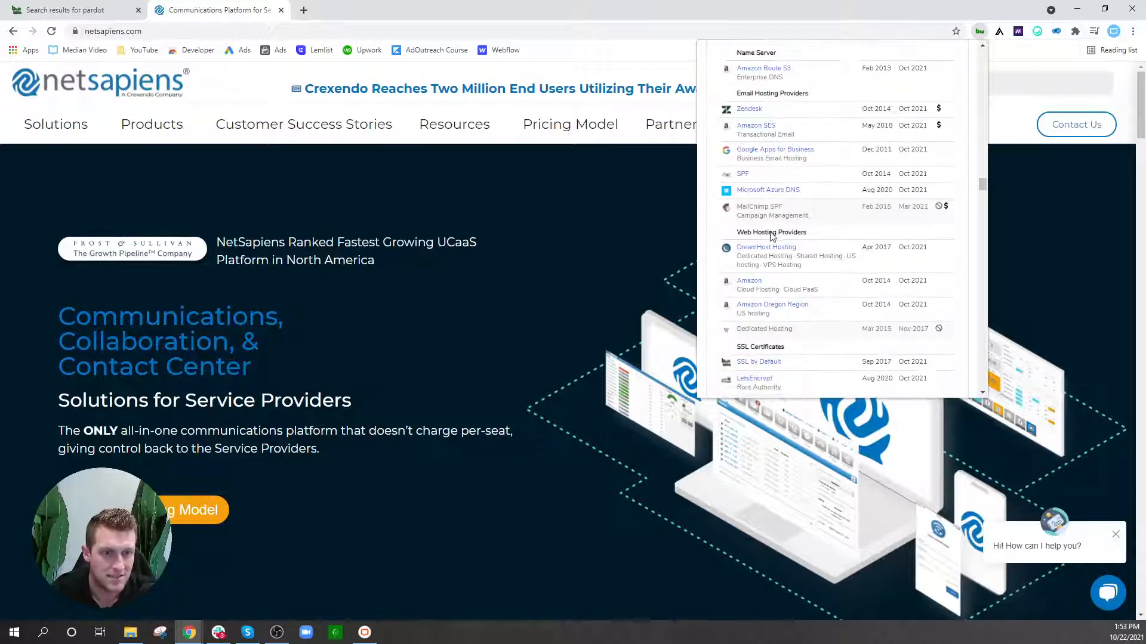
pyautogui.scroll(-3, 844, 229)
pyautogui.scroll(-3, 844, 229)
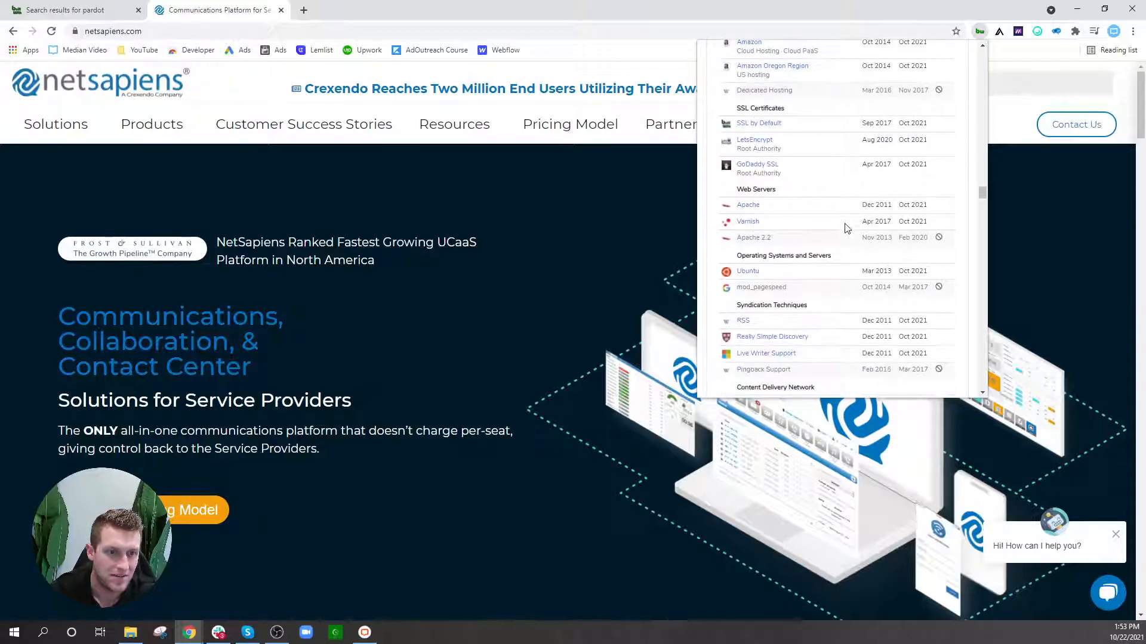
pyautogui.scroll(-5, 805, 183)
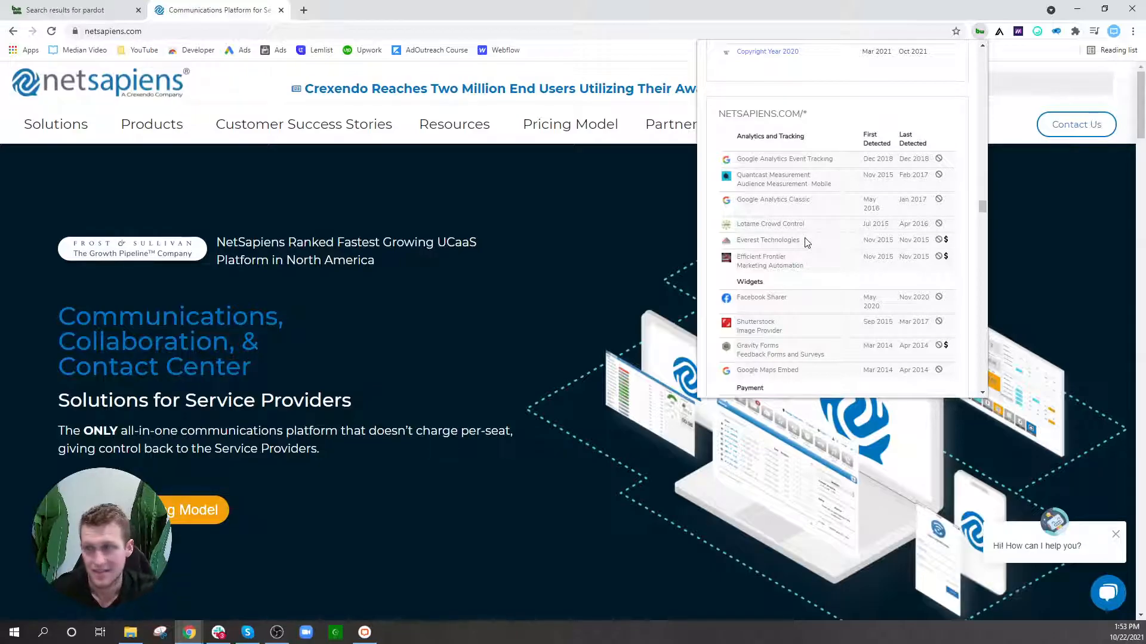
# Step: Scroll through the UGM.NETSAPIENS.COM subdomain technologies, then close the BuiltWith panel
pyautogui.scroll(-4, 805, 242)
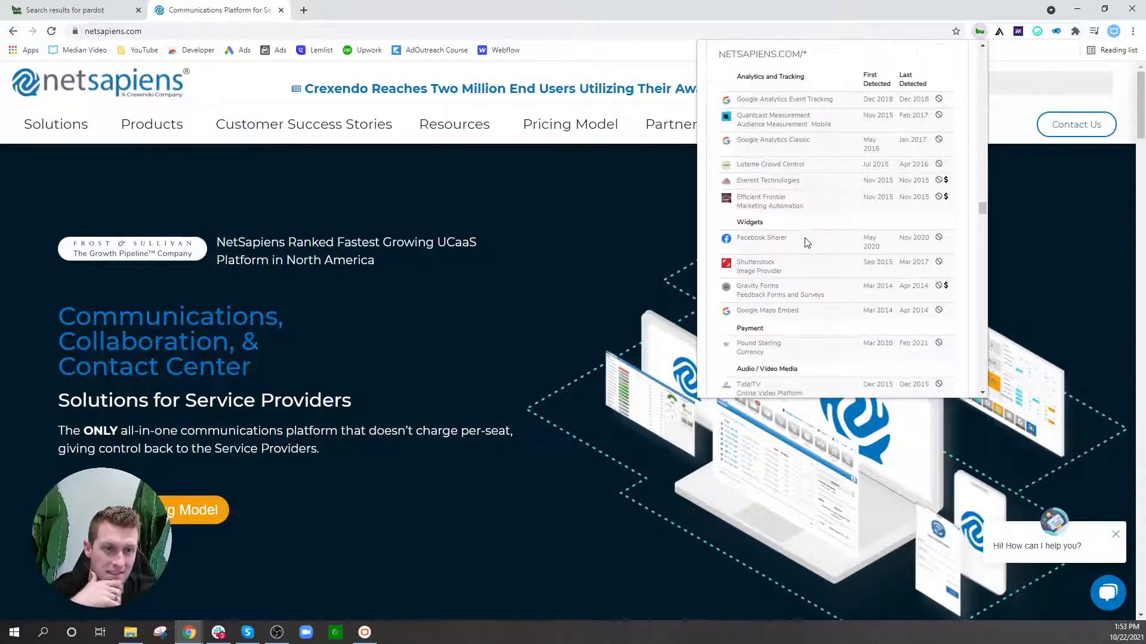
pyautogui.scroll(-10, 804, 241)
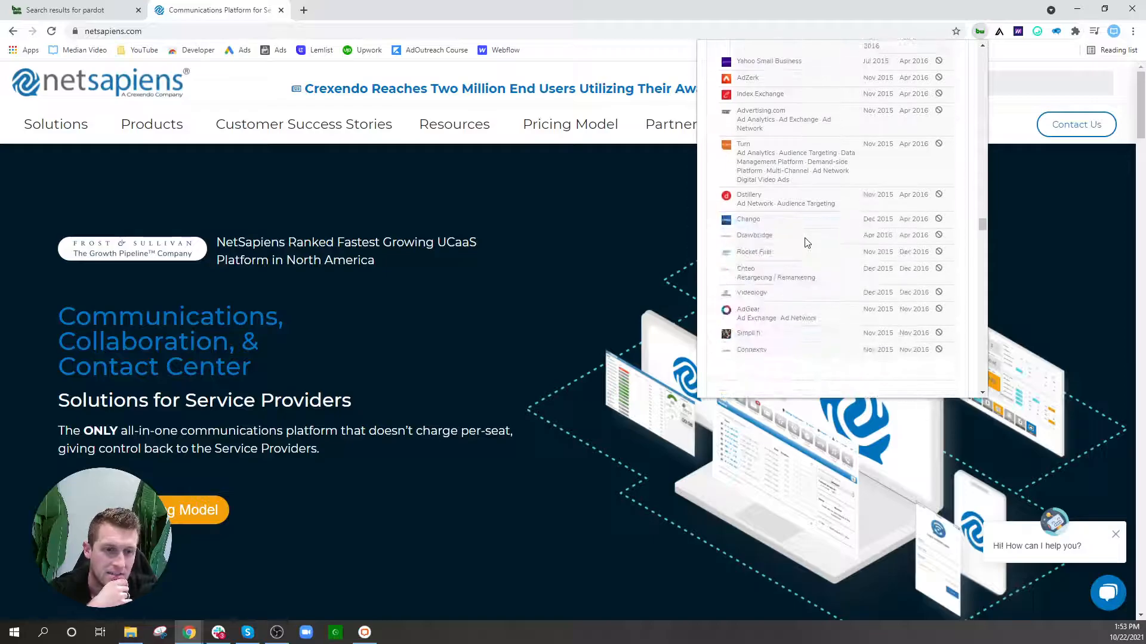
pyautogui.scroll(-5, 731, 263)
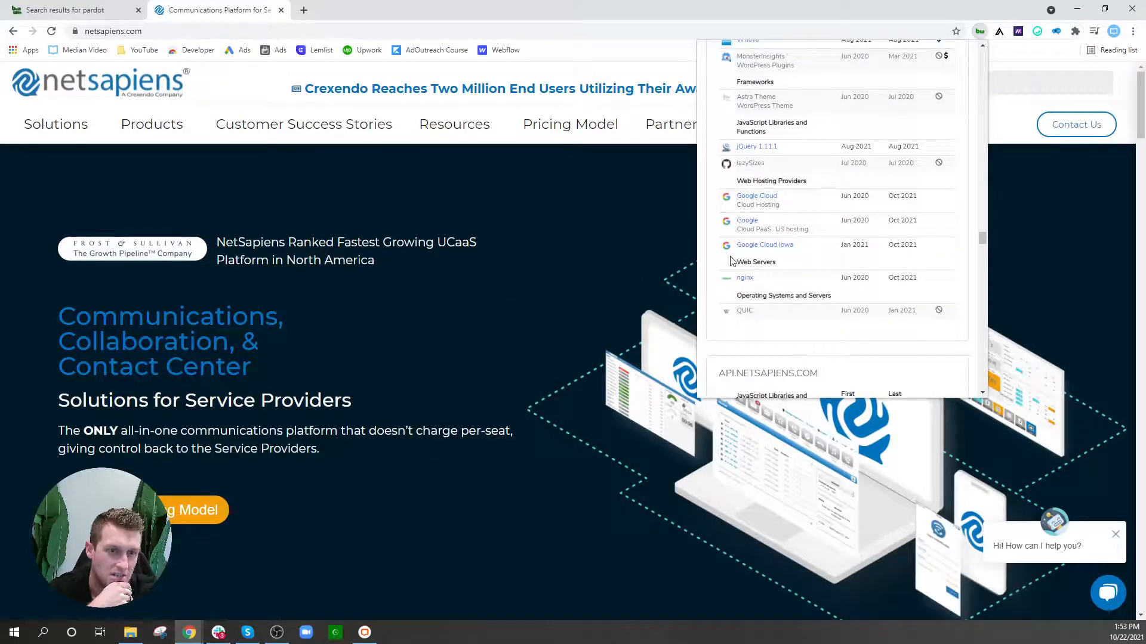
pyautogui.scroll(2, 731, 261)
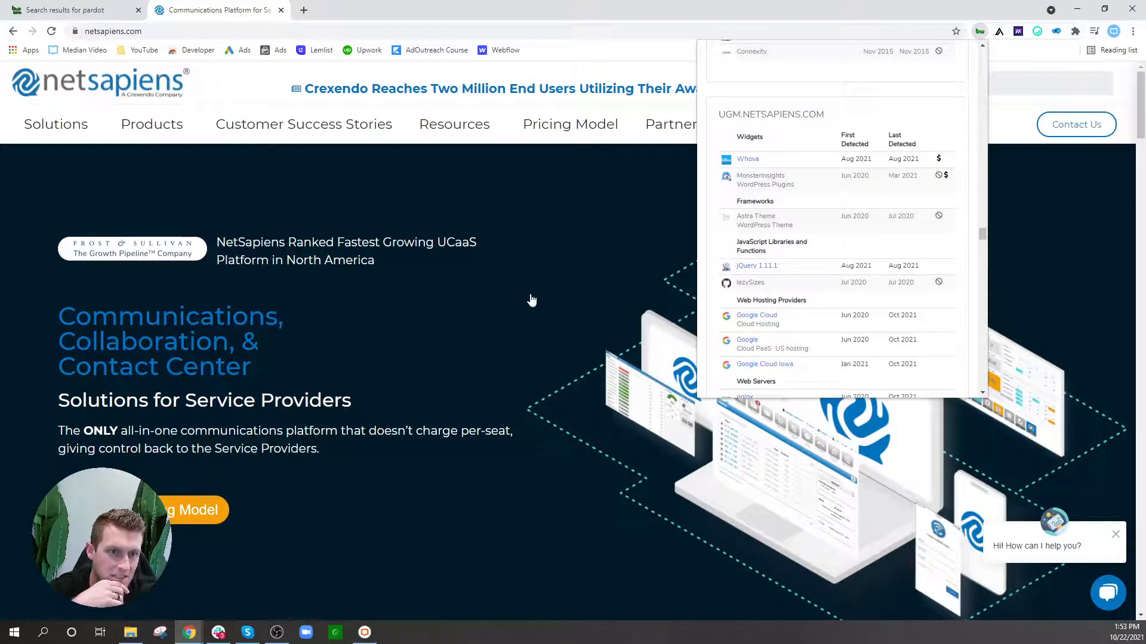
pyautogui.scroll(-1, 742, 162)
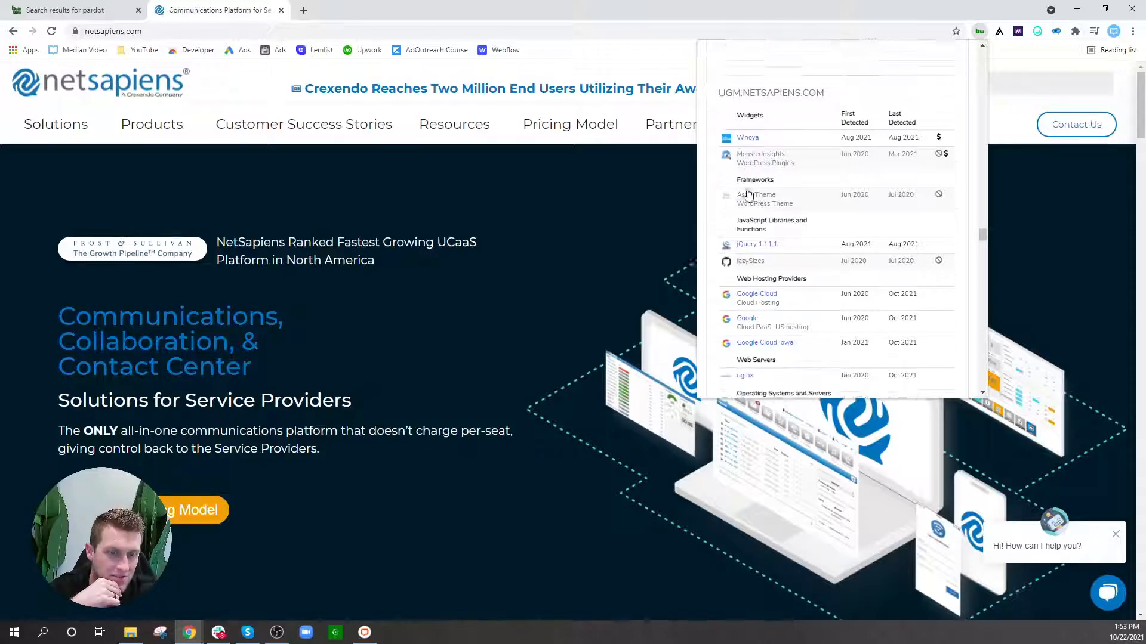
pyautogui.scroll(4, 755, 349)
pyautogui.scroll(-4, 758, 346)
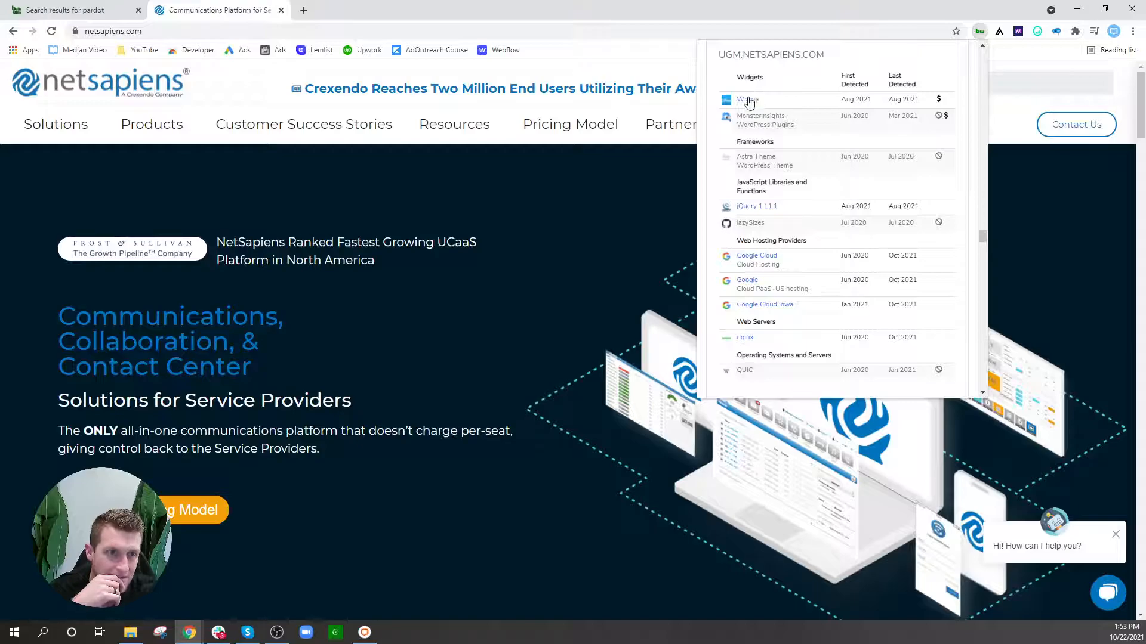
pyautogui.click(567, 288)
pyautogui.scroll(-10, 567, 288)
pyautogui.scroll(5, 682, 247)
pyautogui.scroll(5, 682, 247)
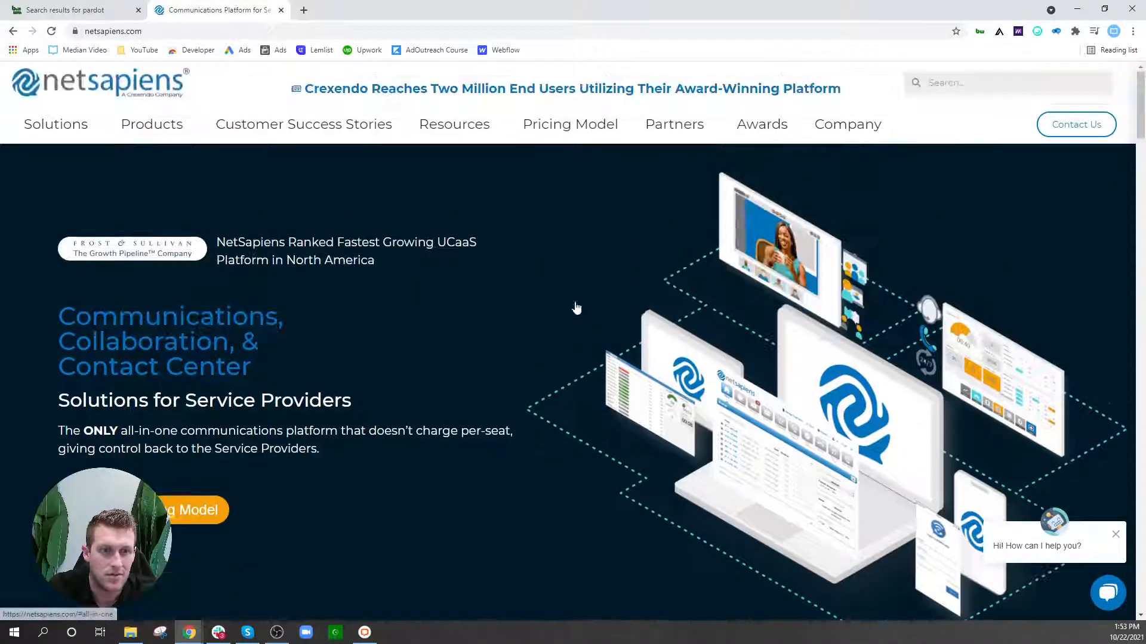
pyautogui.rightClick(431, 358)
pyautogui.click(484, 539)
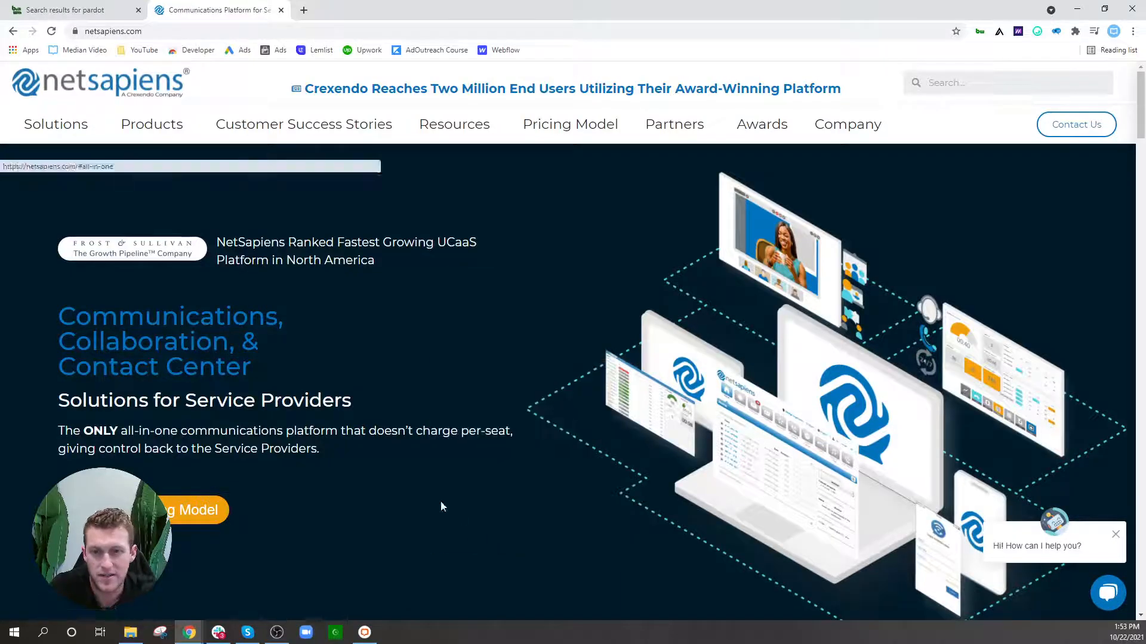
pyautogui.click(142, 181)
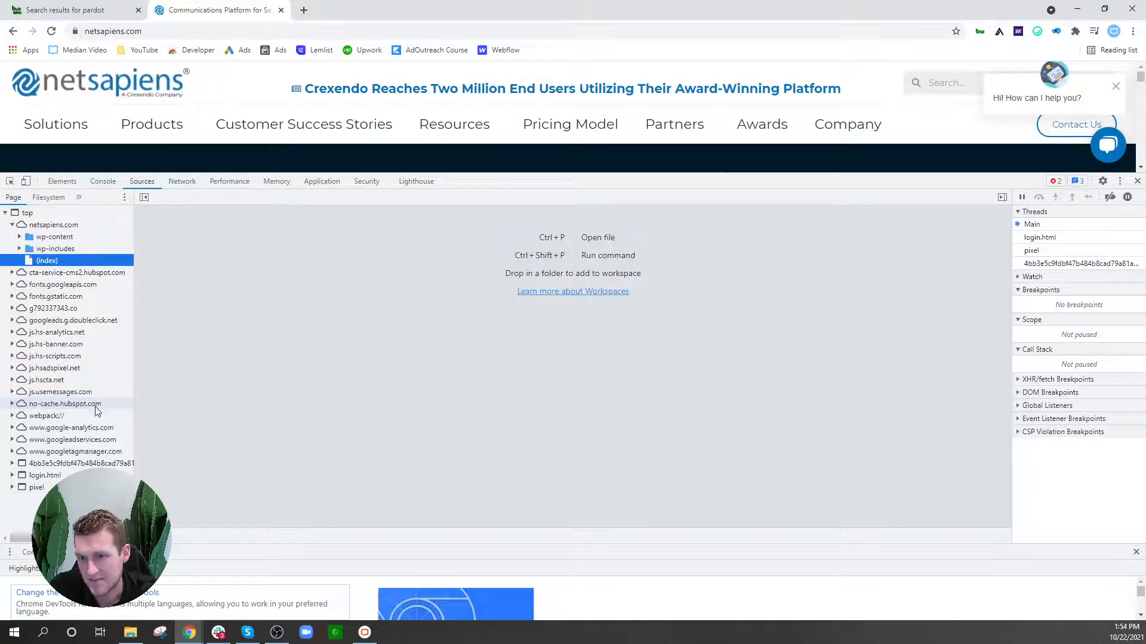
pyautogui.click(1137, 181)
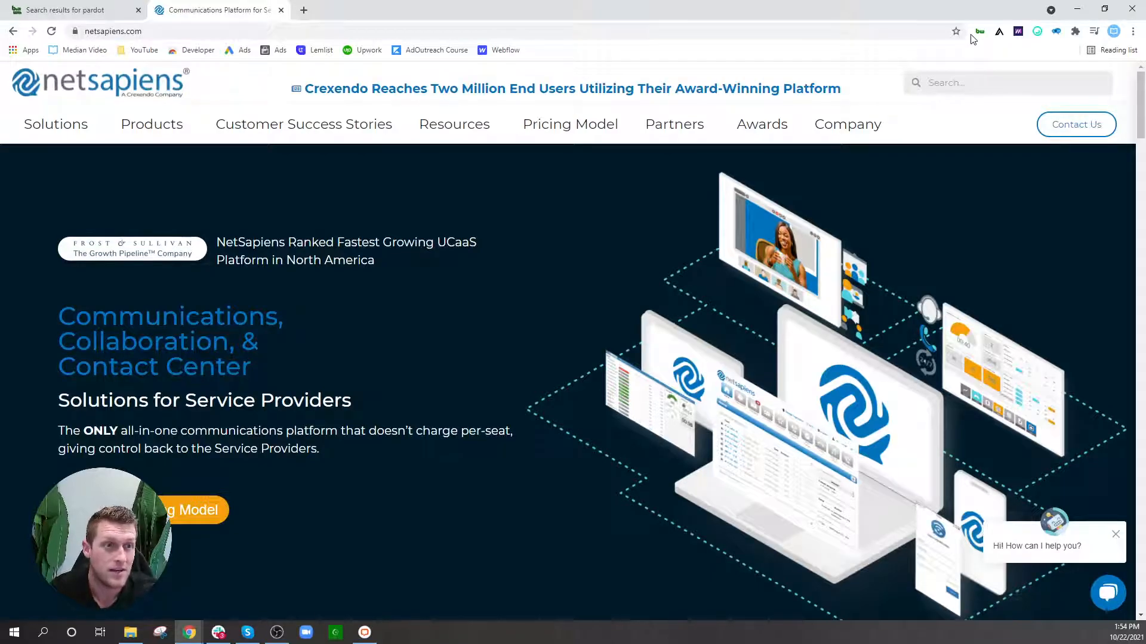
# Step: Close the netsapiens tab, search hubspot, and open the USA sites list from Hubspot Usage Statistics
pyautogui.click(281, 11)
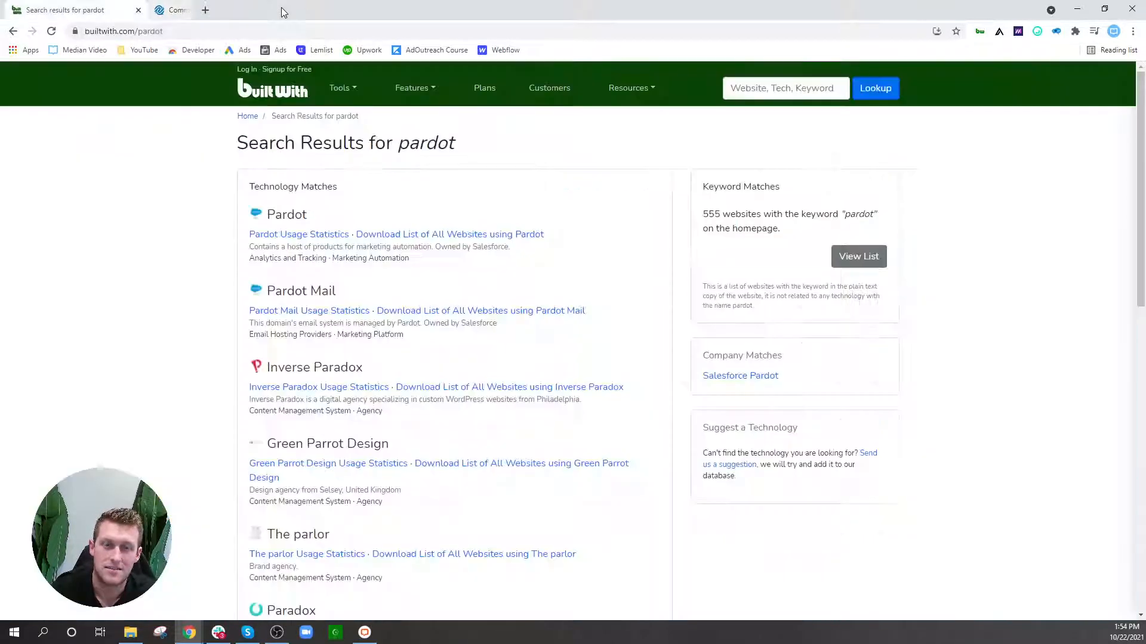
pyautogui.click(759, 89)
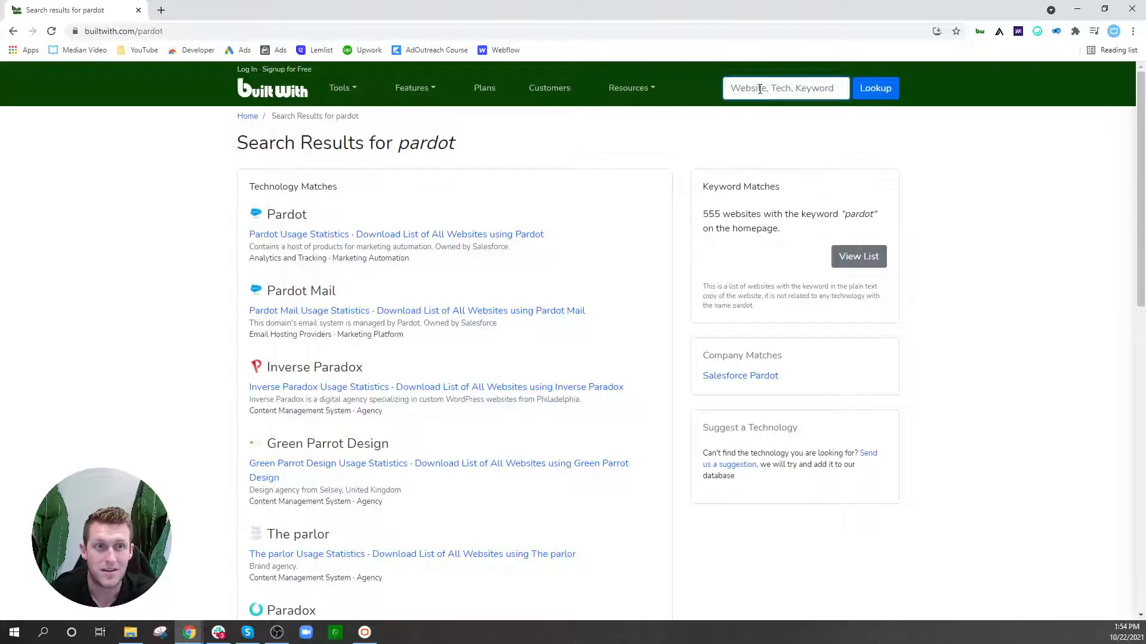
pyautogui.write('hubspot')
pyautogui.press('Return')
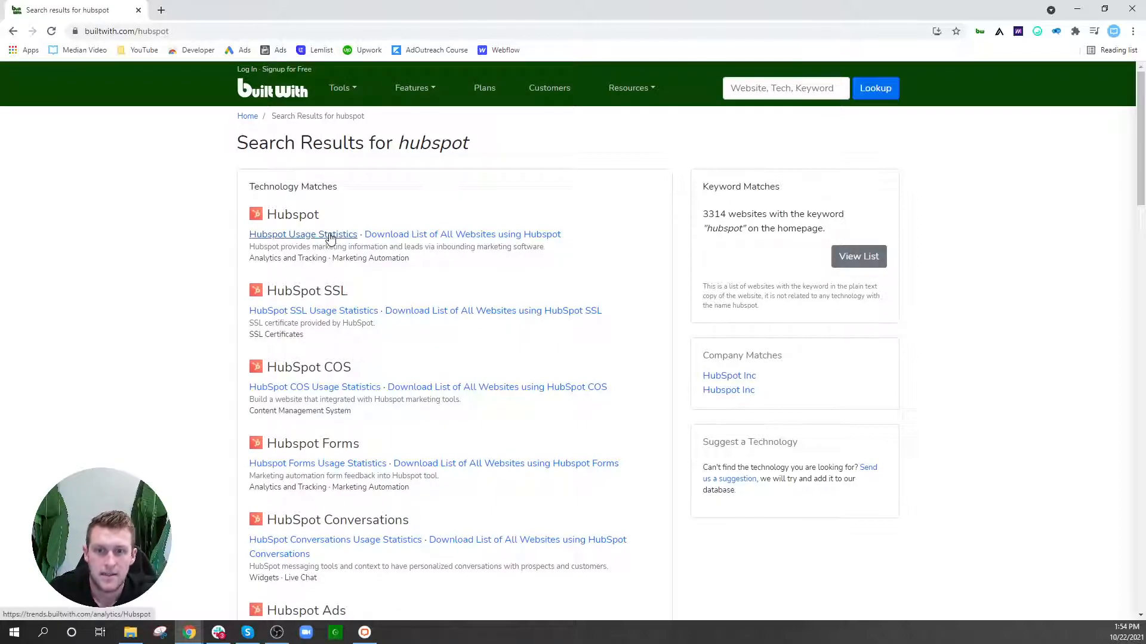
pyautogui.click(330, 235)
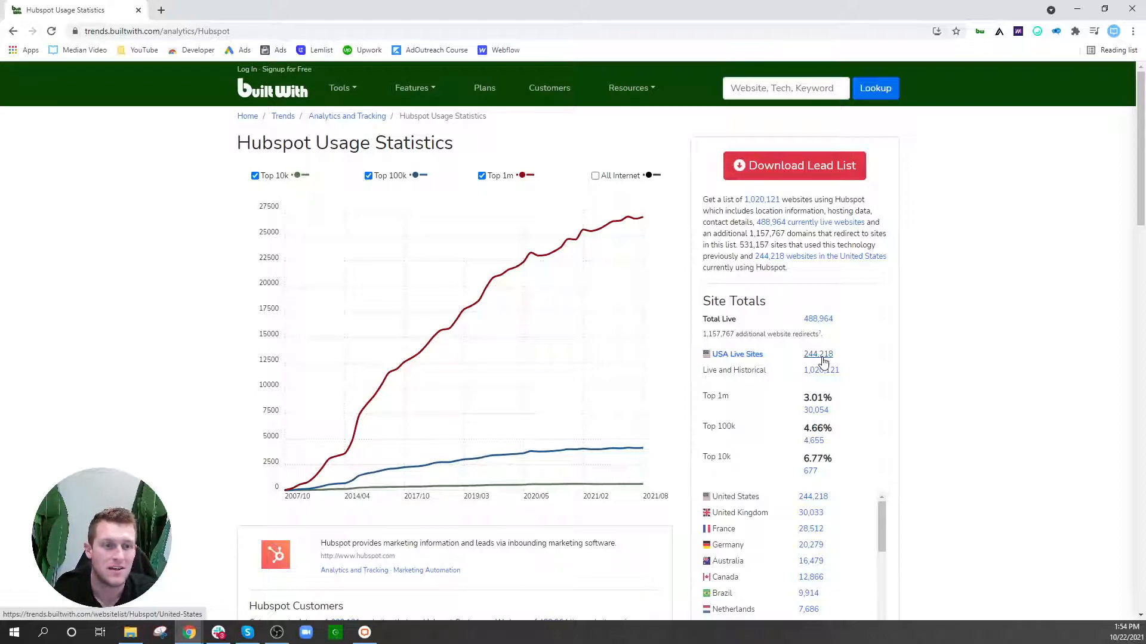
pyautogui.click(823, 356)
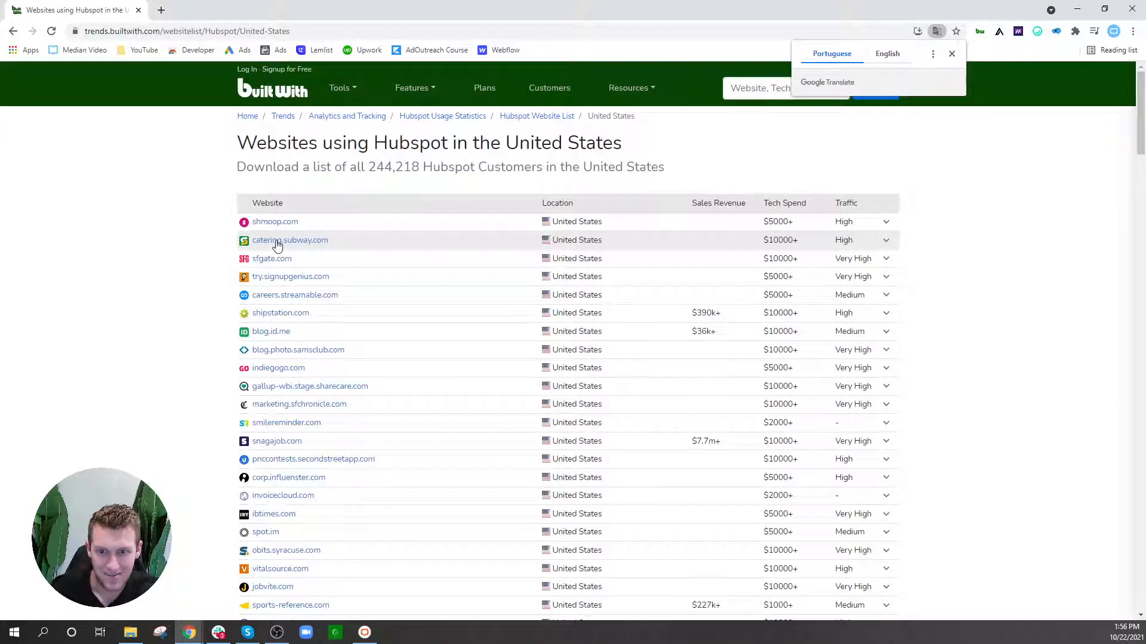
# Step: Look through the 244,218 US Hubspot sites list, dismissing the translation offer
pyautogui.scroll(-1, 179, 271)
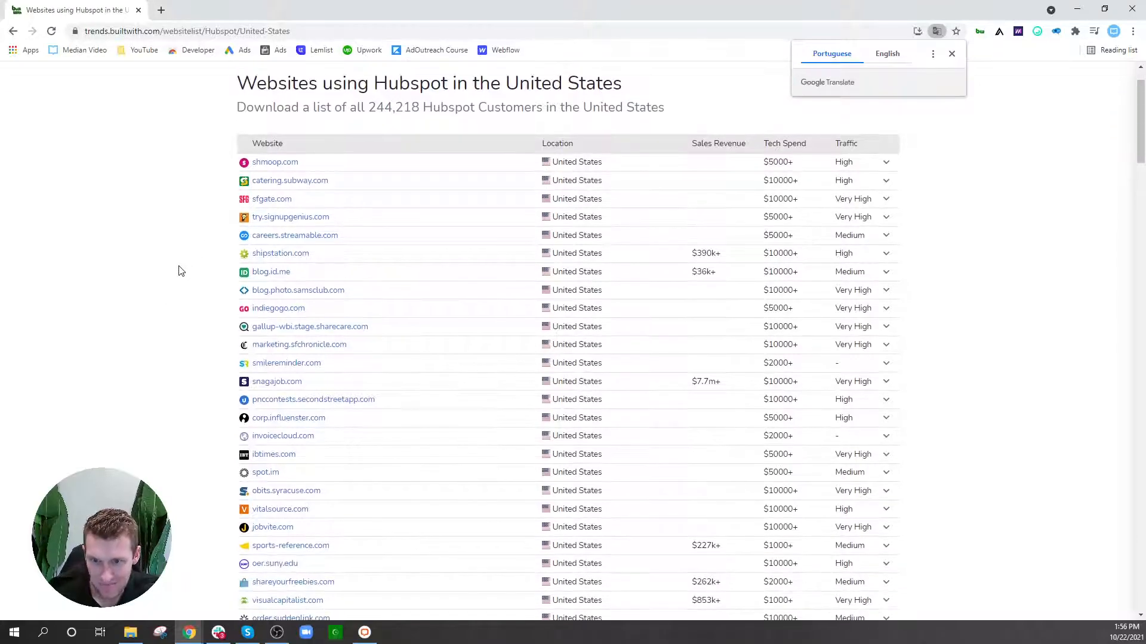
pyautogui.scroll(-7, 181, 270)
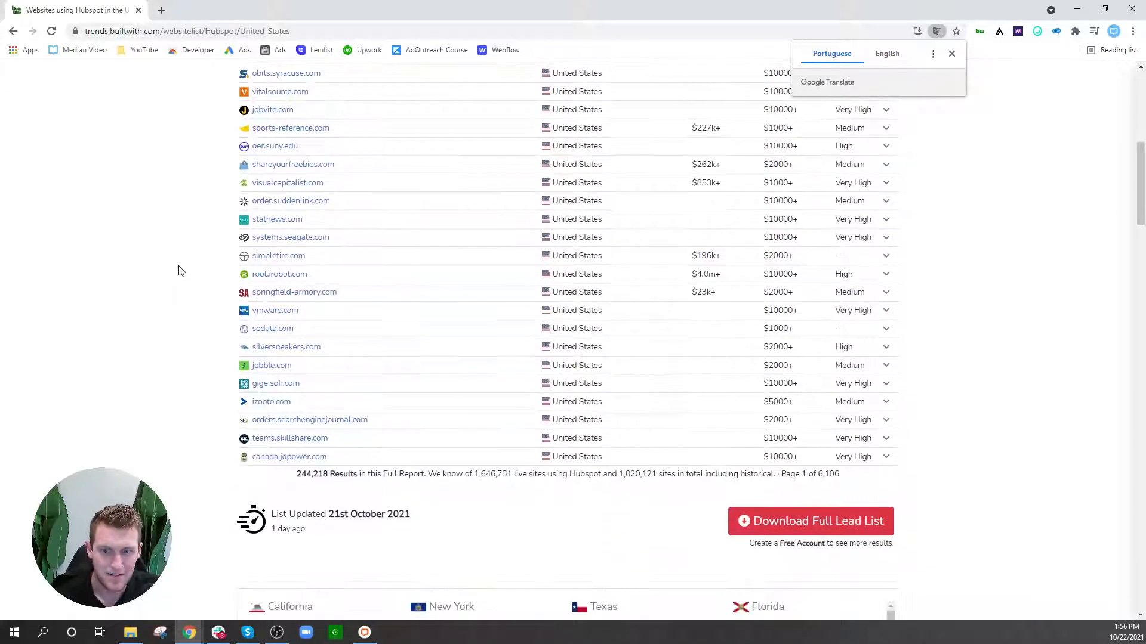
pyautogui.scroll(2, 195, 363)
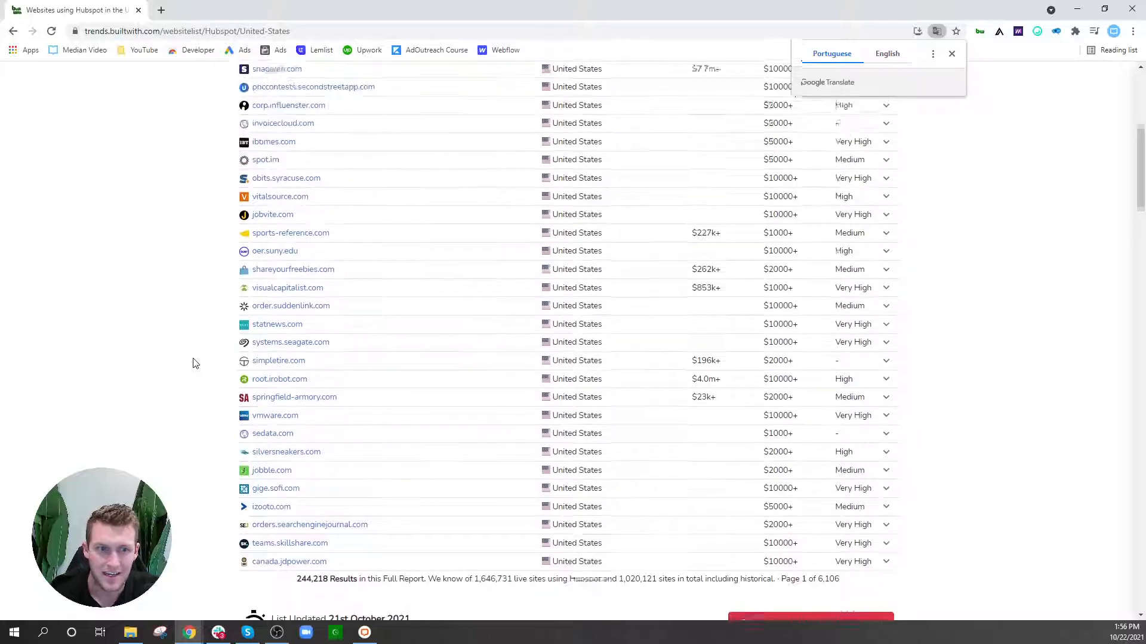
pyautogui.scroll(7, 193, 364)
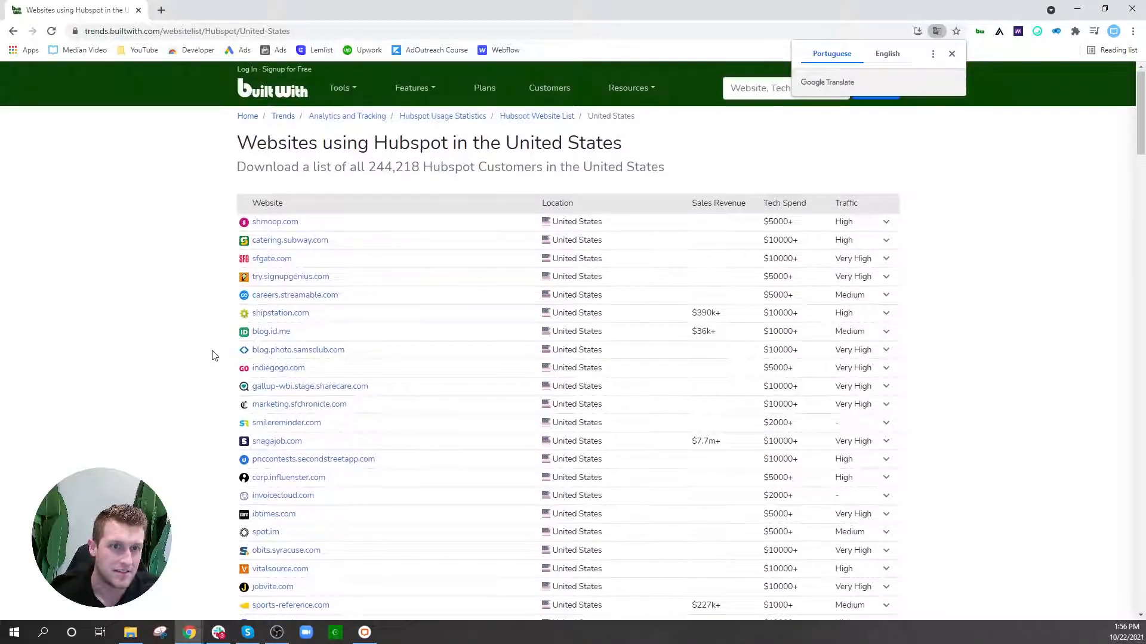
pyautogui.click(951, 53)
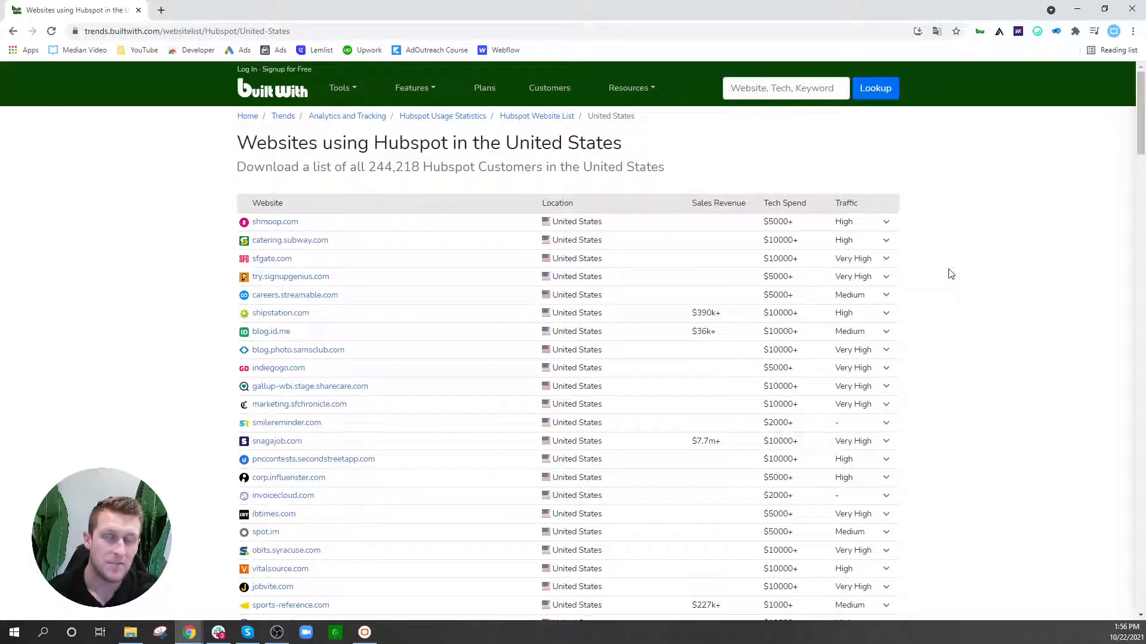
pyautogui.scroll(-9, 950, 274)
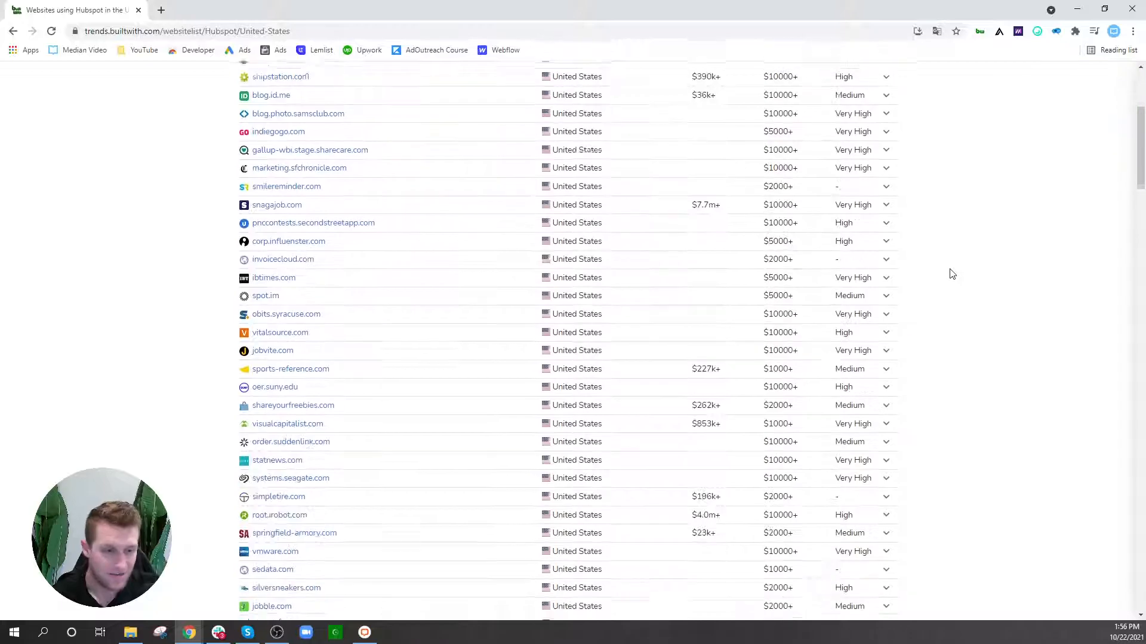
pyautogui.scroll(-5, 952, 274)
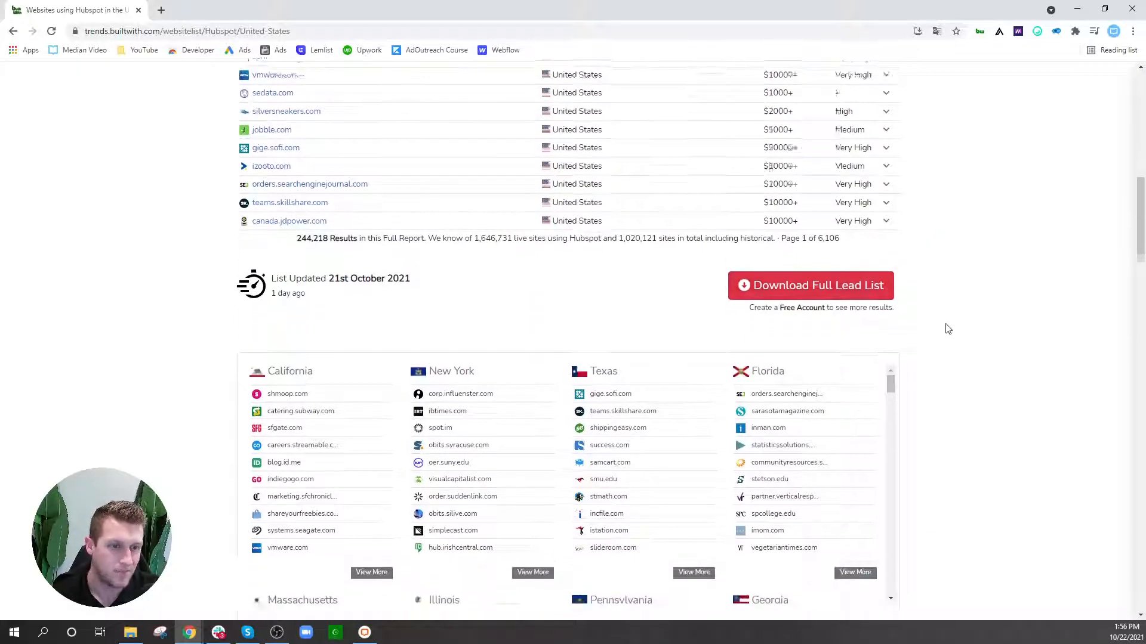
pyautogui.scroll(-4, 982, 298)
pyautogui.scroll(7, 984, 288)
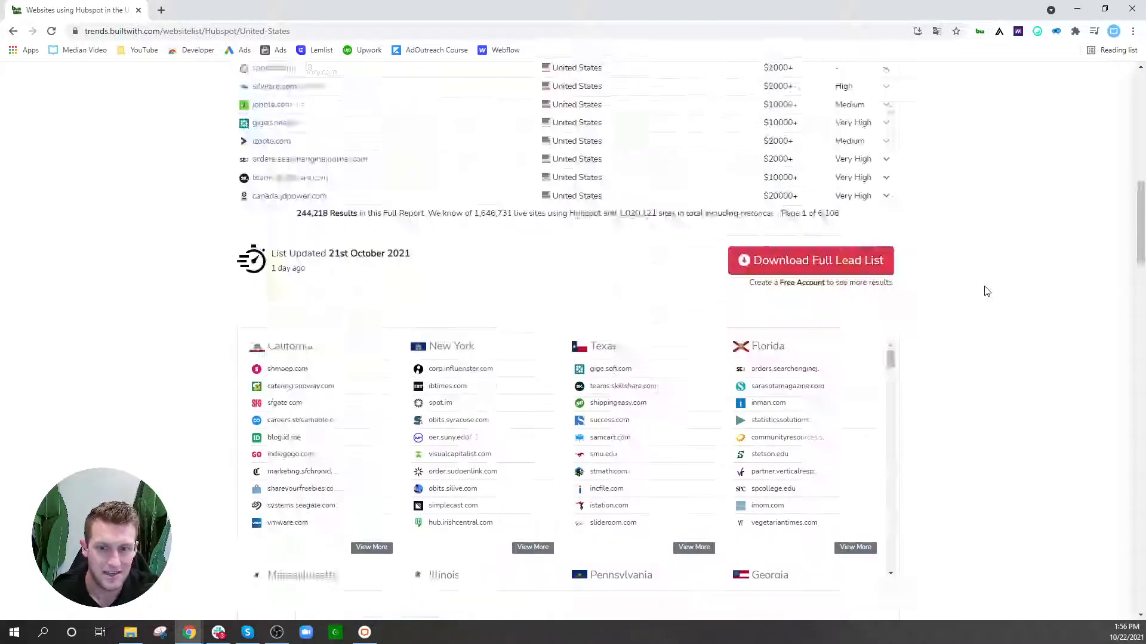
# Step: Request the full lead list and autofill the sign-up form with a saved email and generated password
pyautogui.click(818, 344)
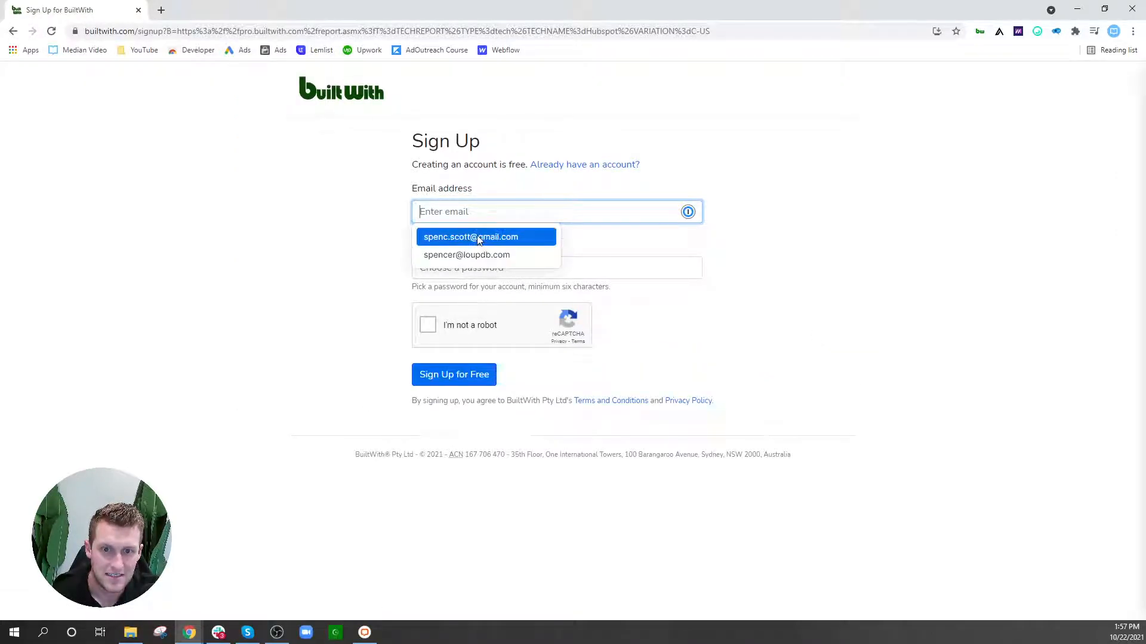
pyautogui.click(475, 258)
pyautogui.click(630, 95)
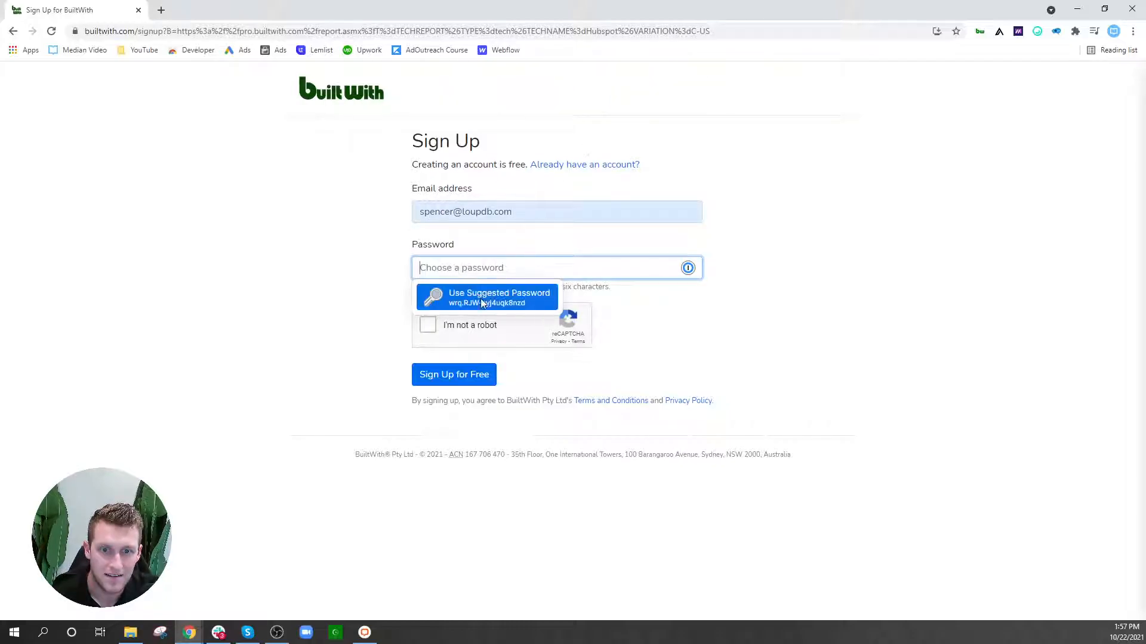
pyautogui.click(481, 298)
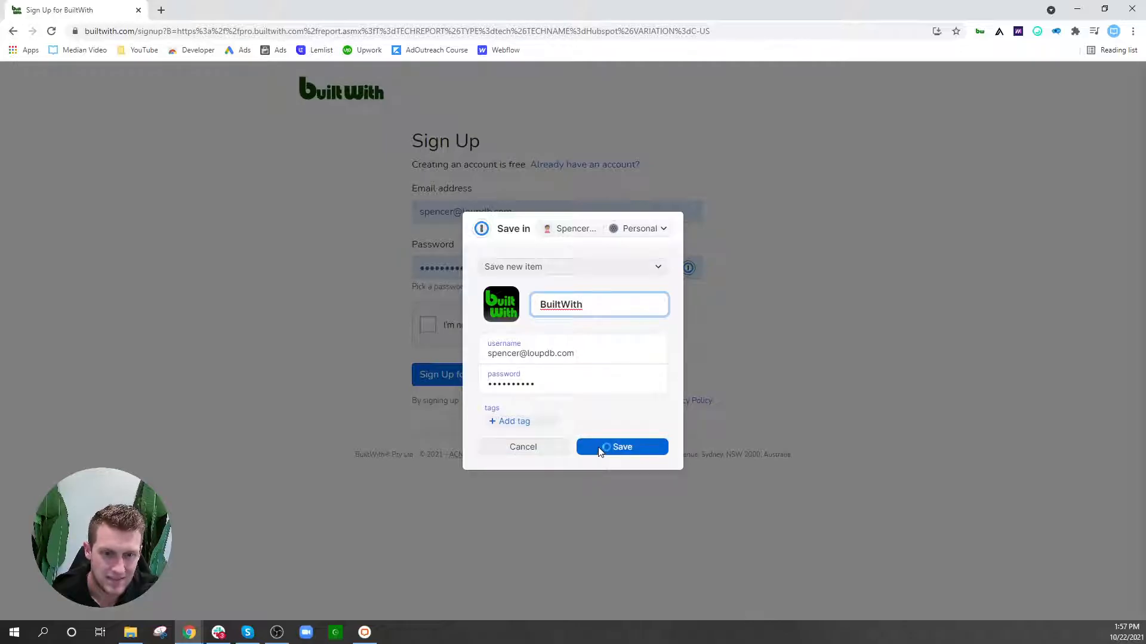
pyautogui.click(538, 449)
pyautogui.tripleClick(471, 213)
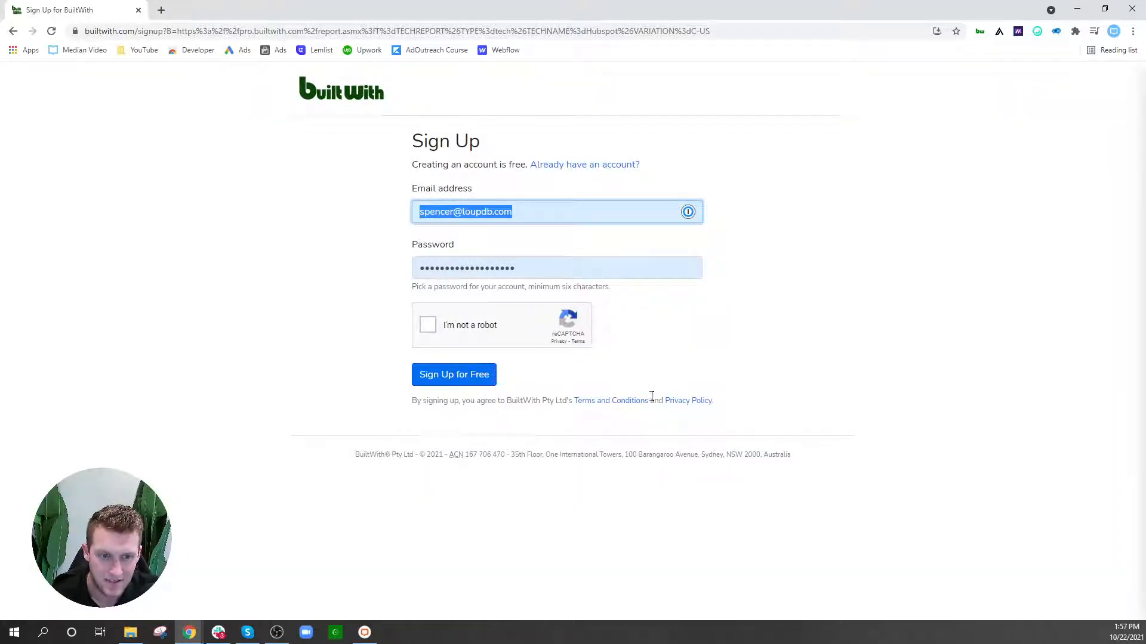
# Step: Switch to Log In, enter the account email, pass the reCAPTCHA, and submit the login
pyautogui.click(553, 171)
pyautogui.click(474, 212)
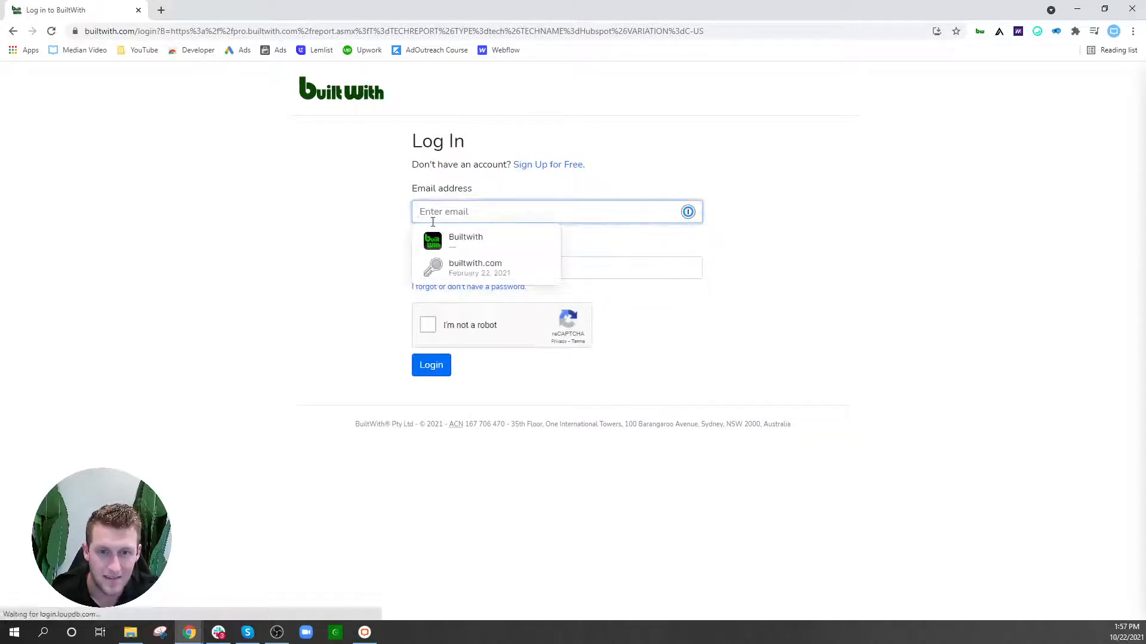
pyautogui.click(463, 271)
pyautogui.click(463, 213)
pyautogui.press('Down')
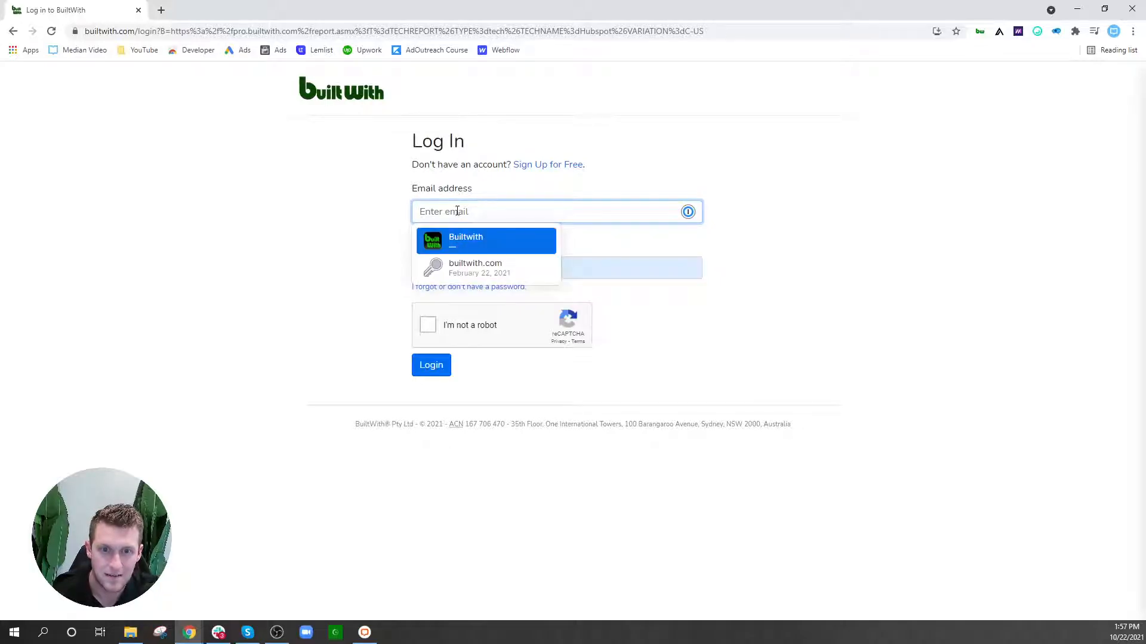
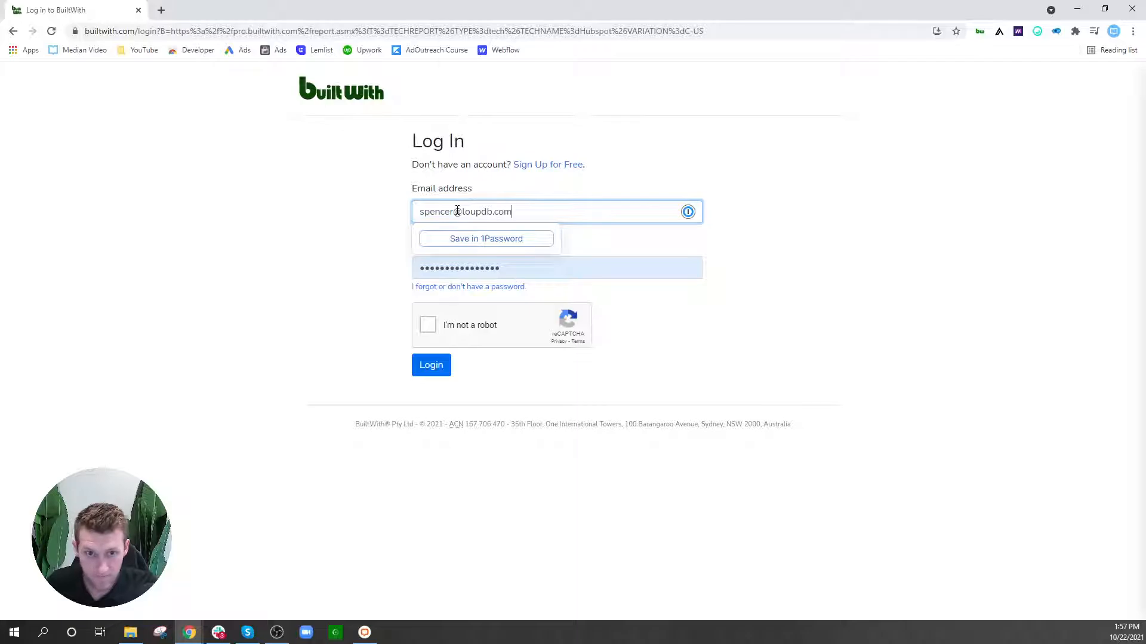
pyautogui.press('Return')
pyautogui.click(674, 100)
pyautogui.click(428, 325)
pyautogui.click(429, 370)
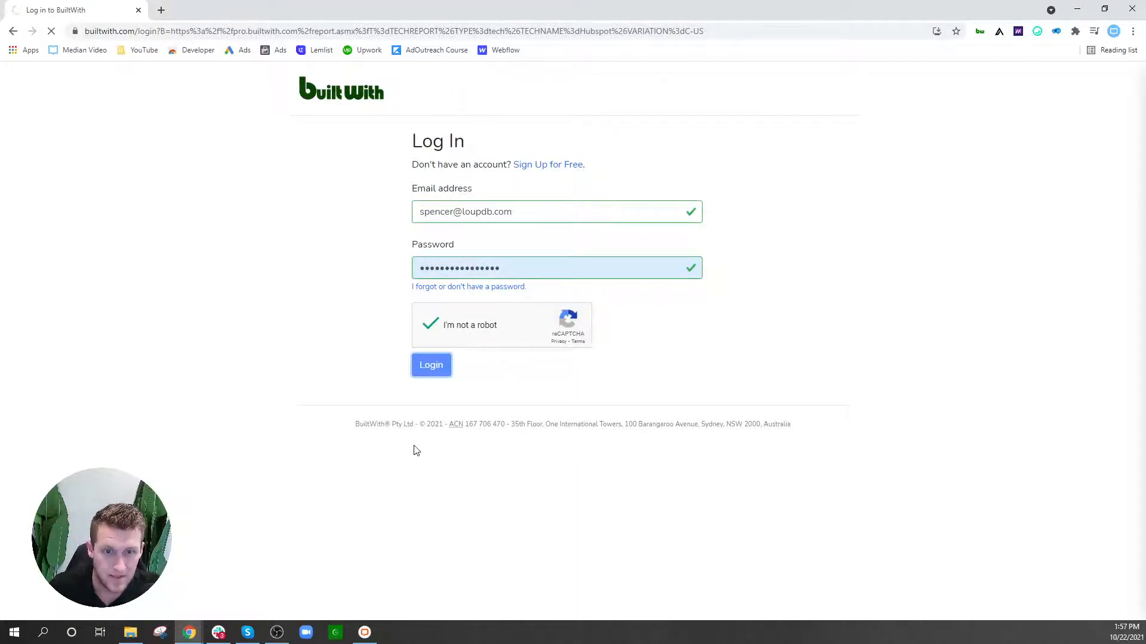
pyautogui.click(353, 146)
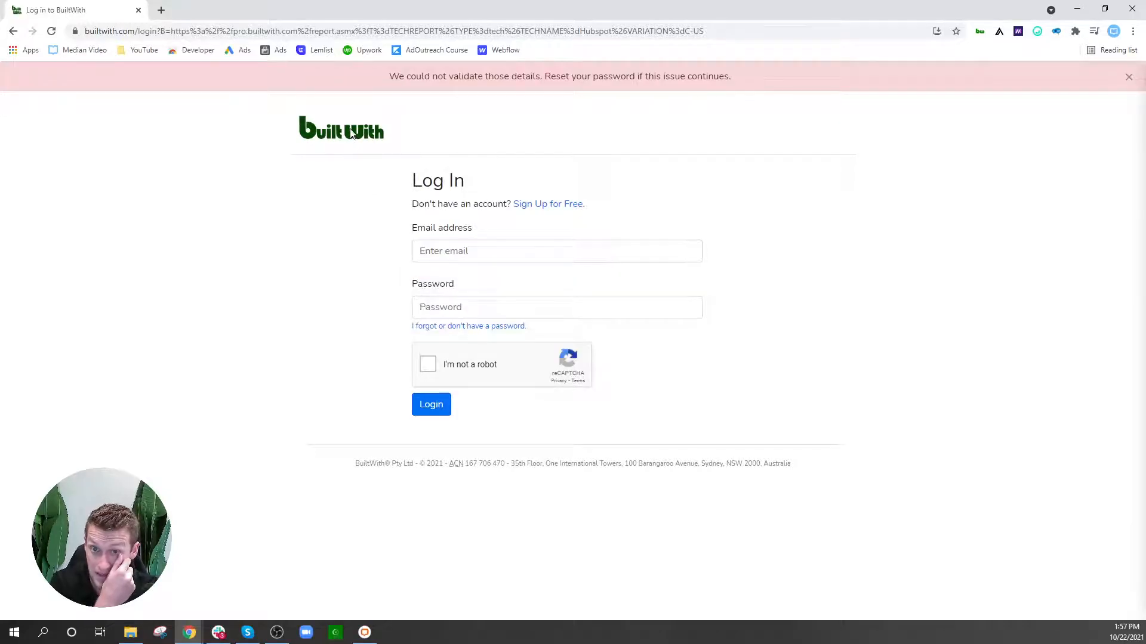
pyautogui.click(478, 249)
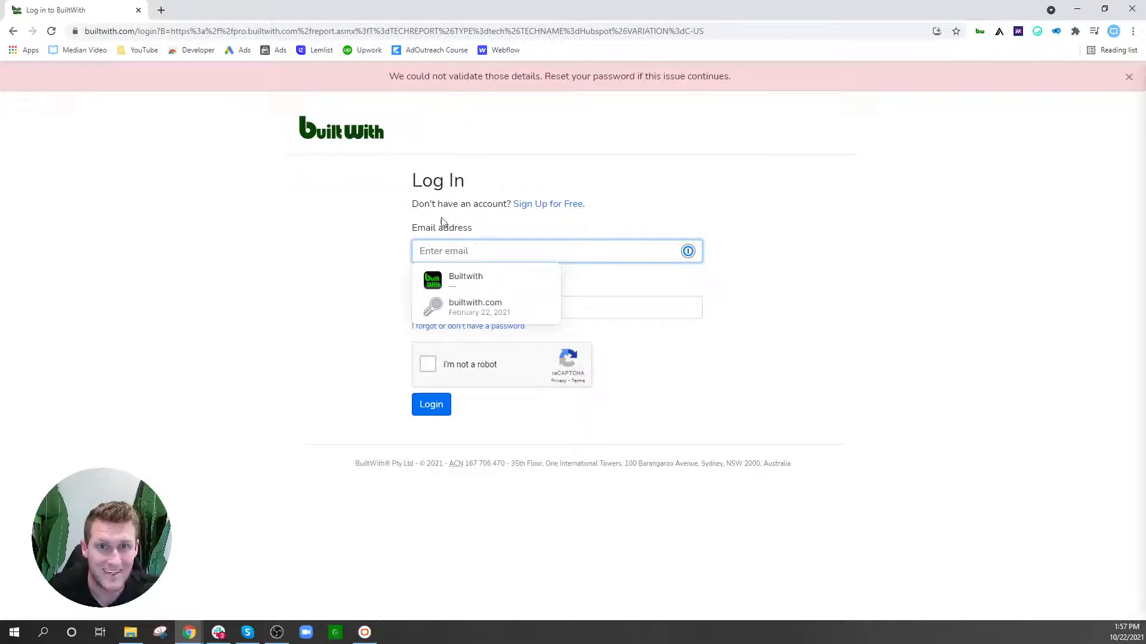
# Step: Go back to the 'Websites using Hubspot in the United States' list
pyautogui.click(13, 31)
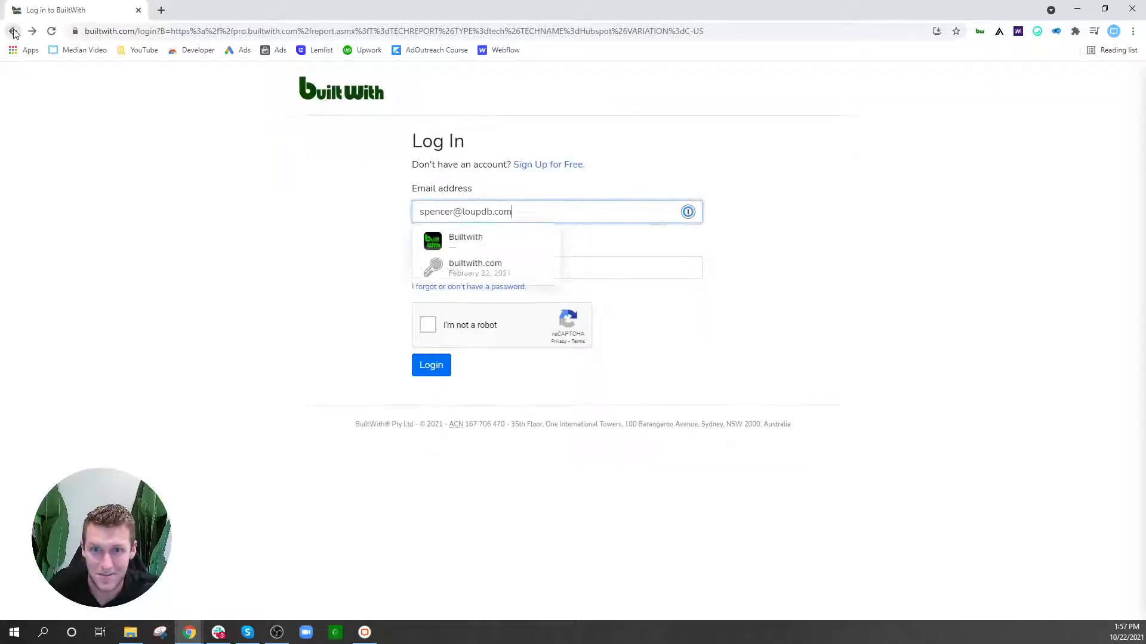
pyautogui.click(13, 31)
pyautogui.click(13, 31)
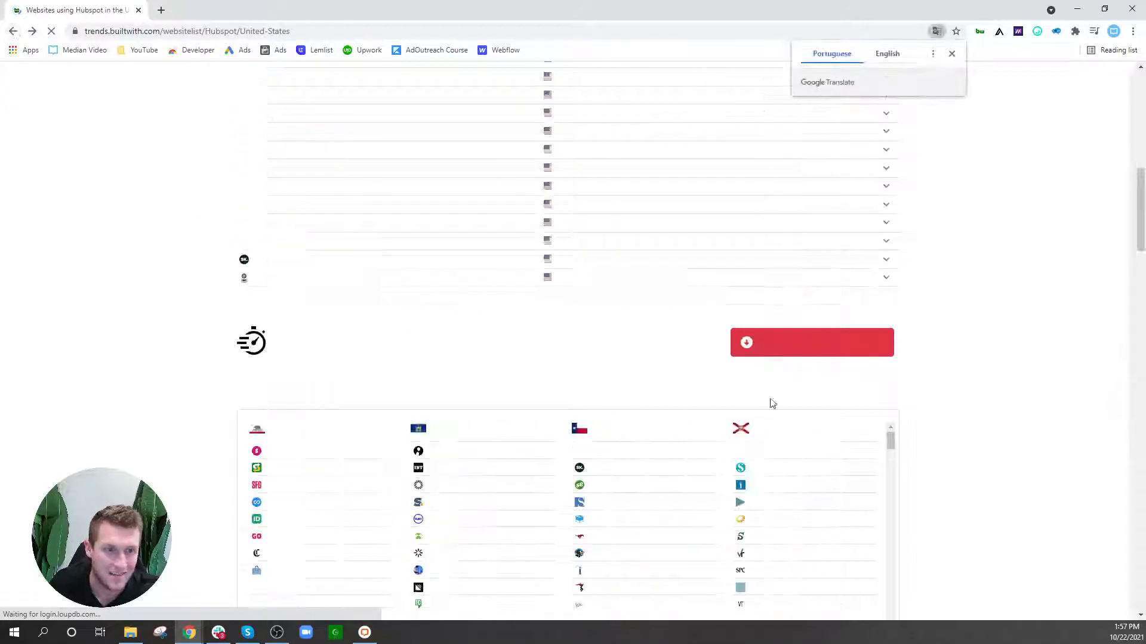
# Step: Dismiss the translation prompt and open BuiltWith's Plans & Pricing page
pyautogui.scroll(5, 822, 341)
pyautogui.scroll(6, 823, 345)
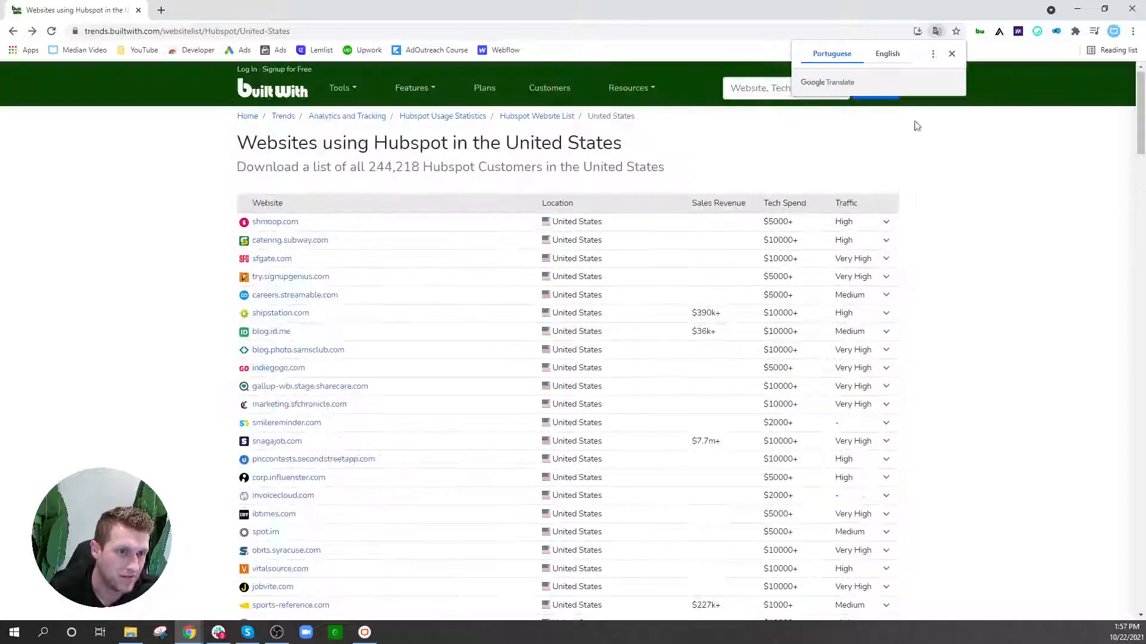
pyautogui.click(952, 54)
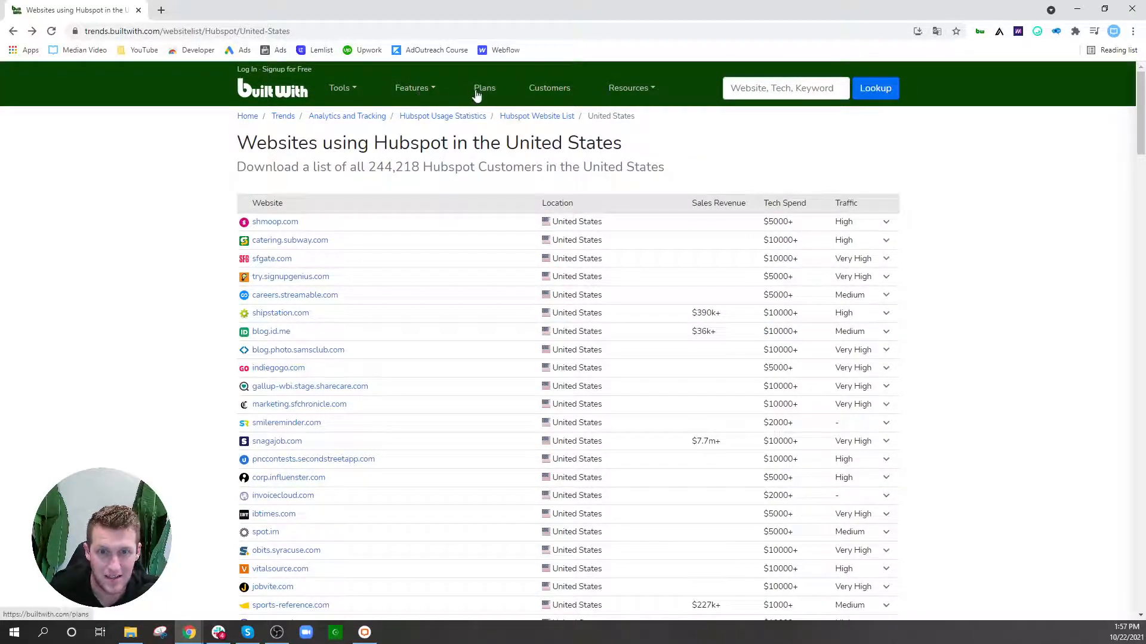
pyautogui.click(482, 91)
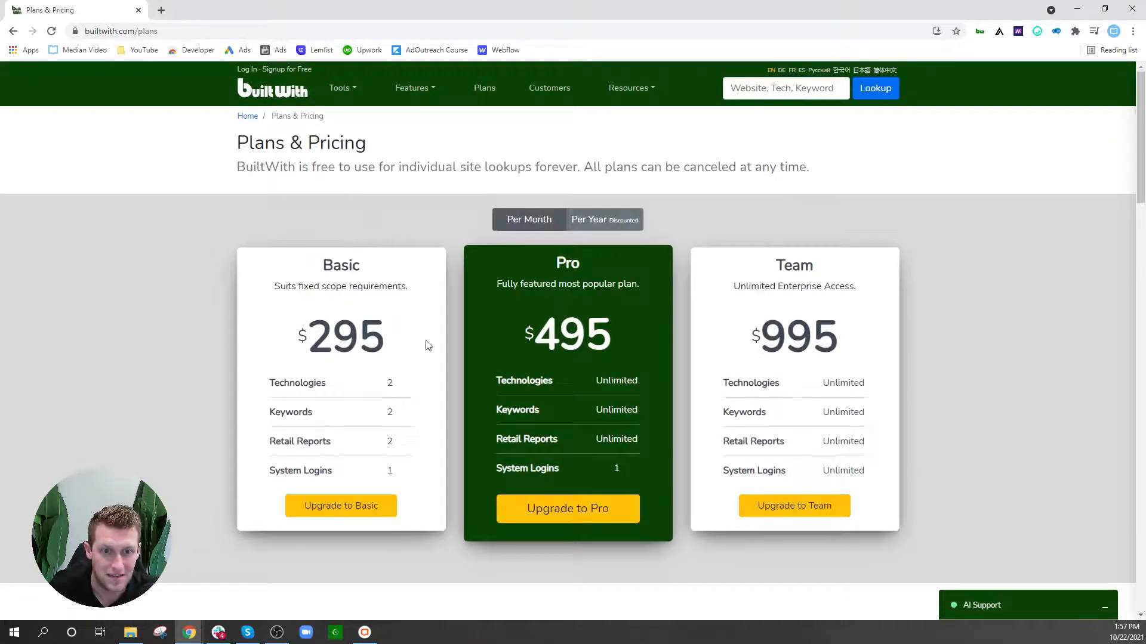
# Step: Highlight the Pro $495 and Basic $295 prices and the Basic plan's Retail Reports limit
pyautogui.doubleClick(541, 337)
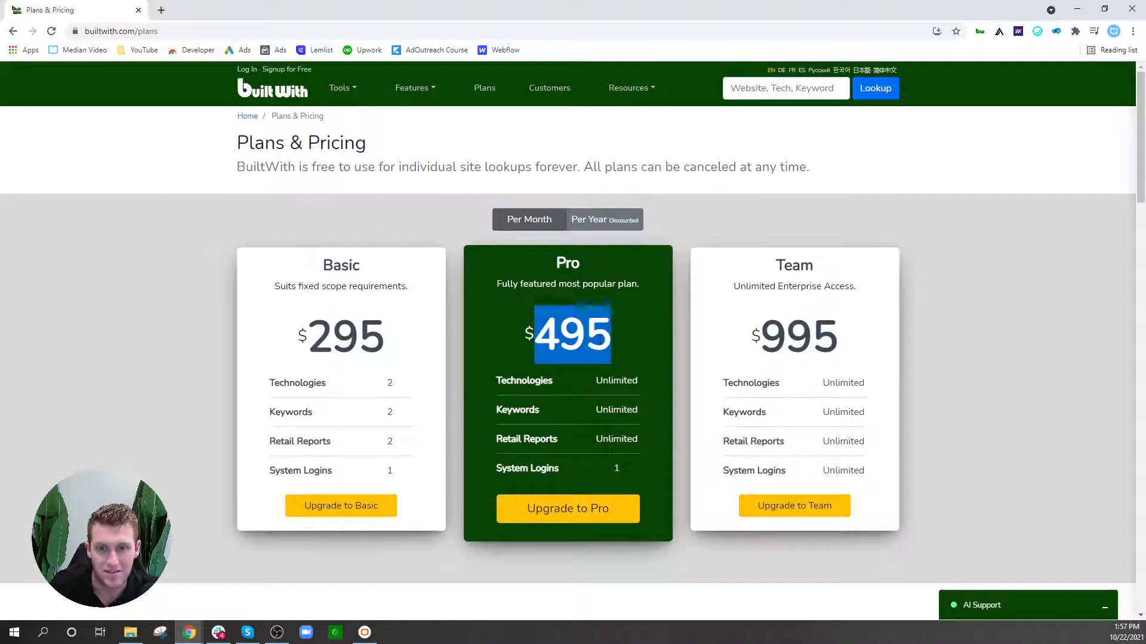
pyautogui.moveTo(385, 339); pyautogui.dragTo(302, 334)
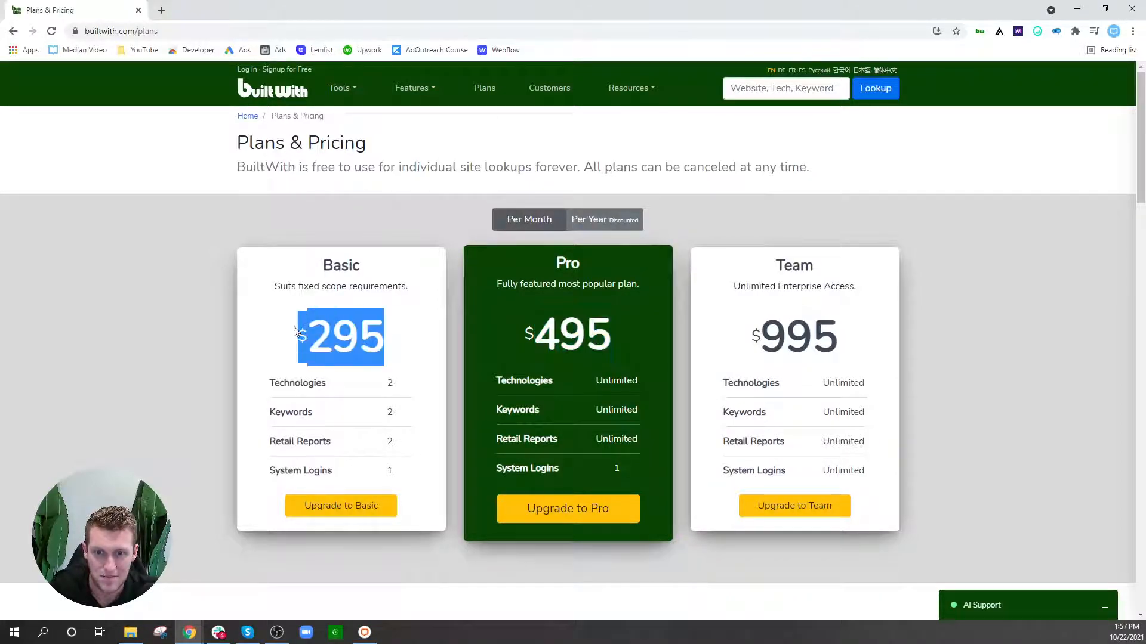
pyautogui.click(314, 340)
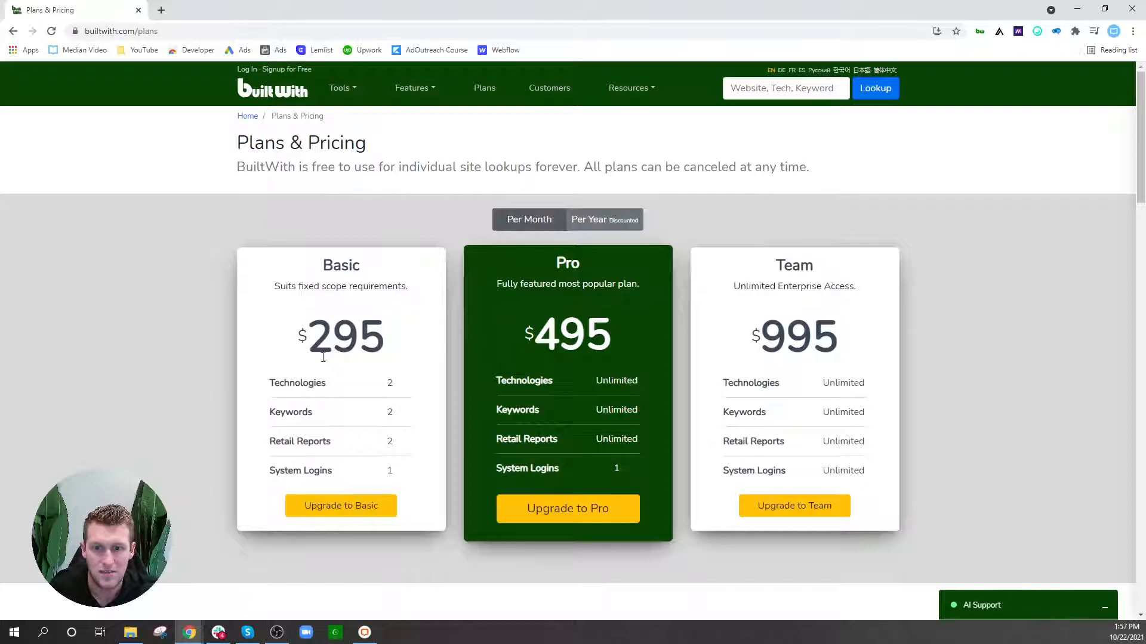
pyautogui.doubleClick(389, 442)
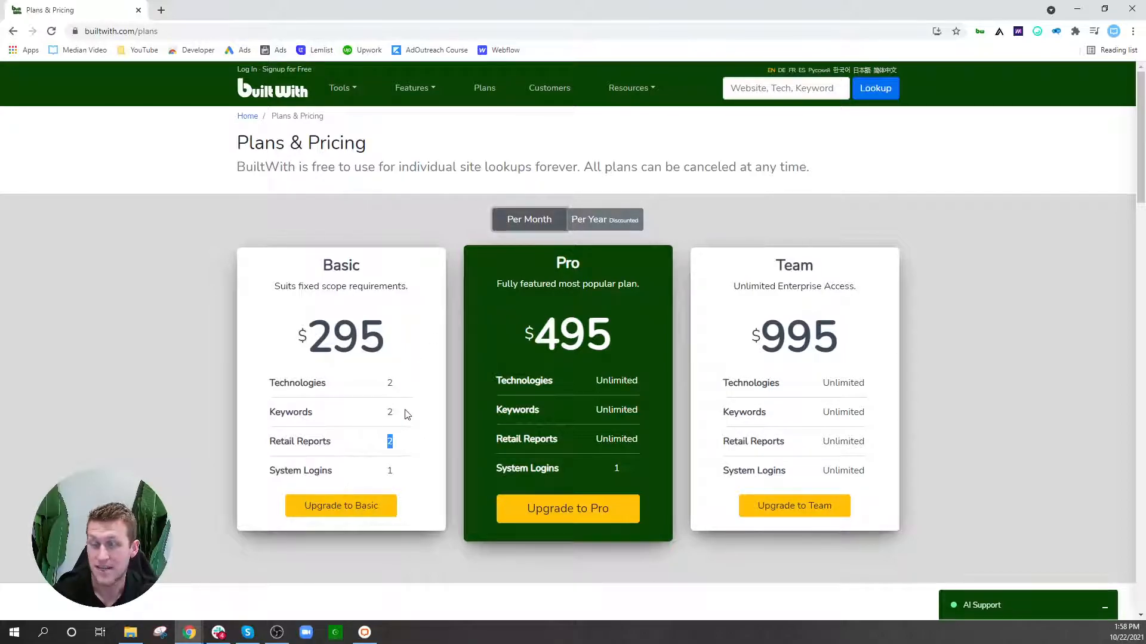
# Step: Search hubspot, open its 244,218 USA Live Sites list, and translate the page into English
pyautogui.click(760, 89)
pyautogui.write('hubspot')
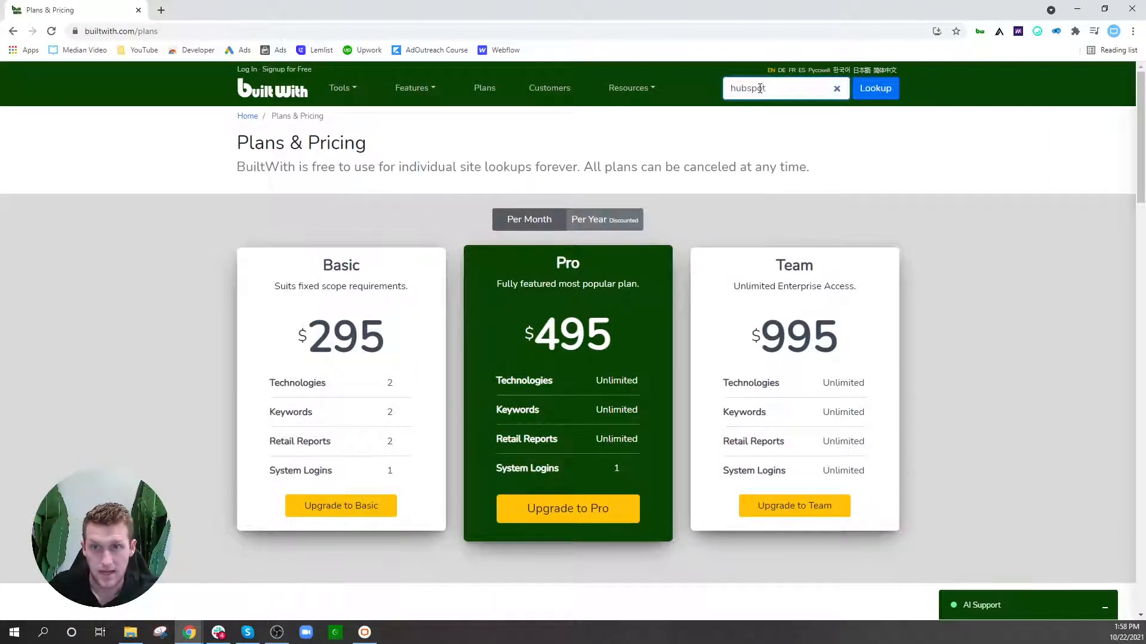
pyautogui.press('Return')
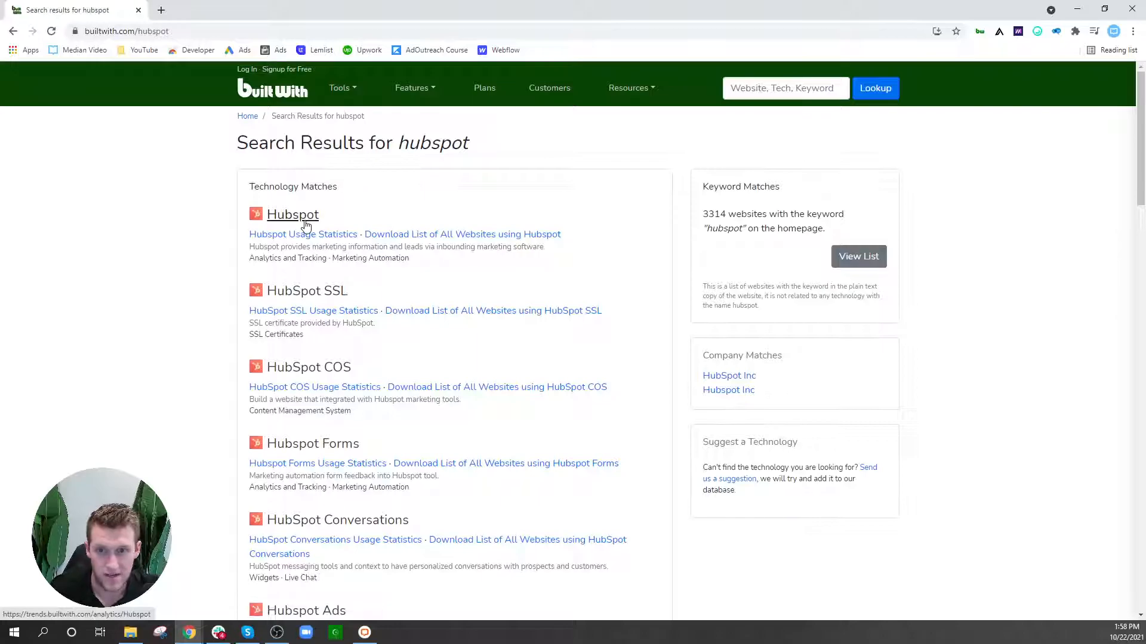
pyautogui.click(306, 234)
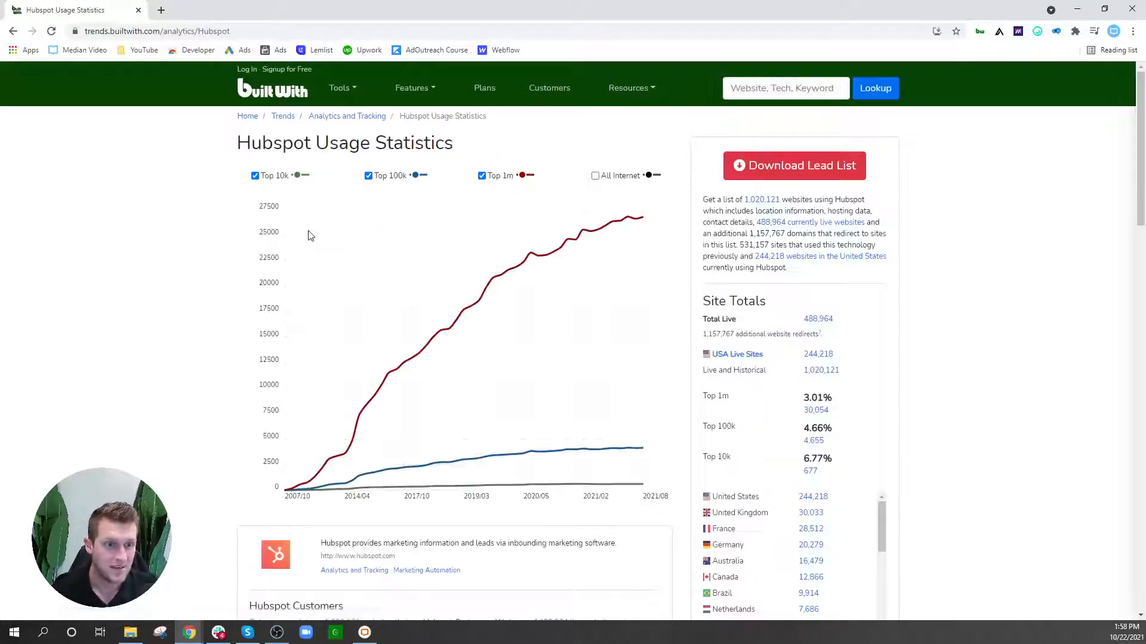
pyautogui.click(814, 356)
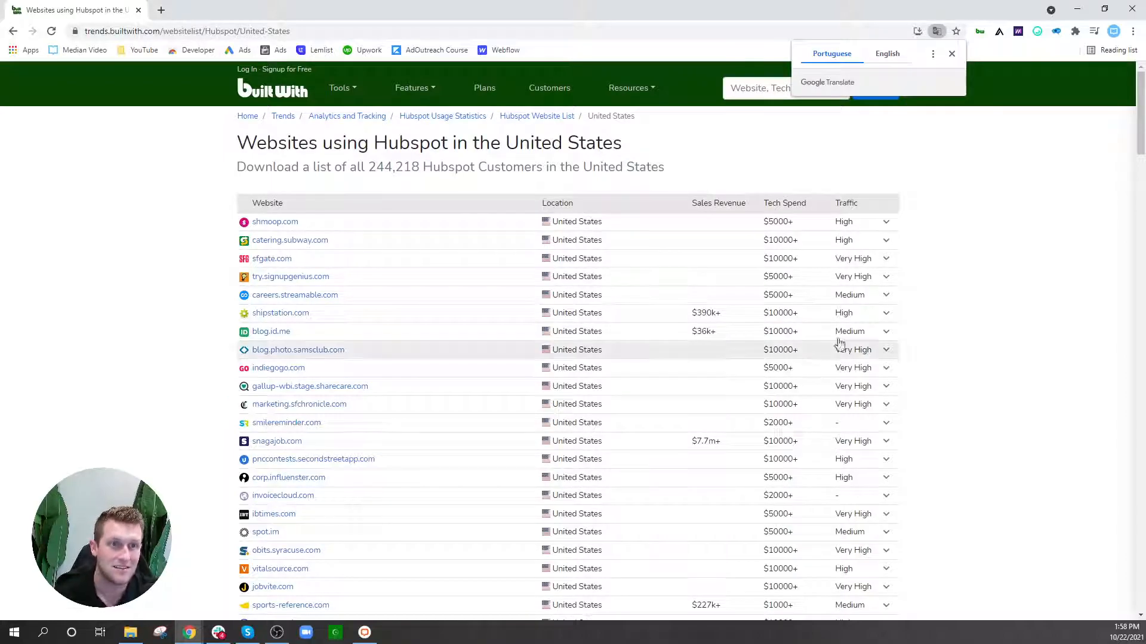
pyautogui.click(884, 59)
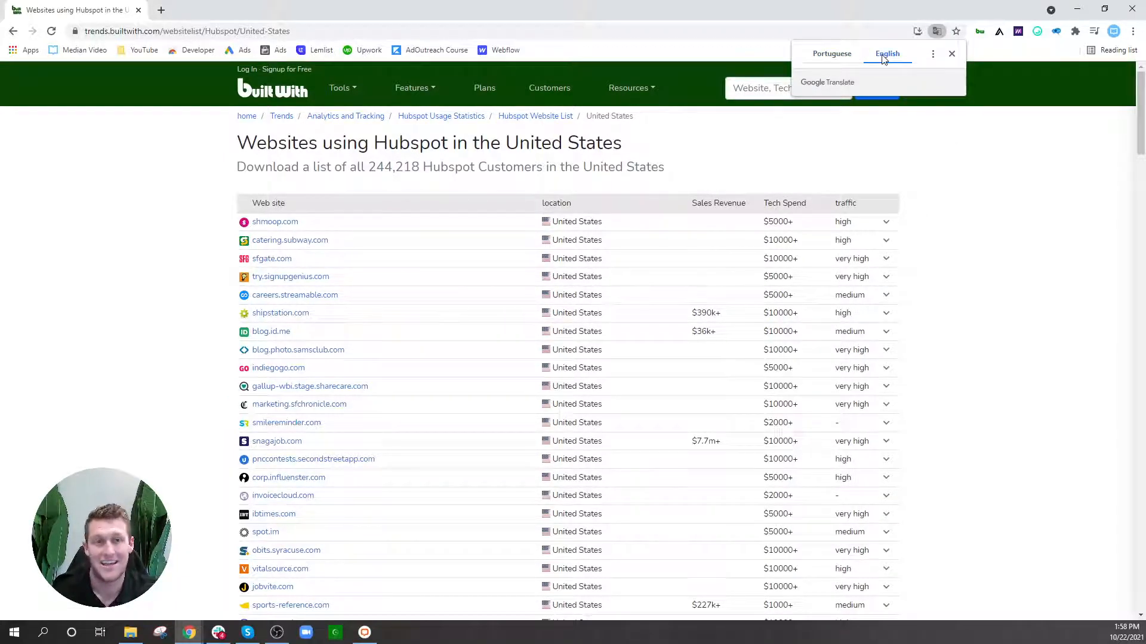
pyautogui.click(951, 59)
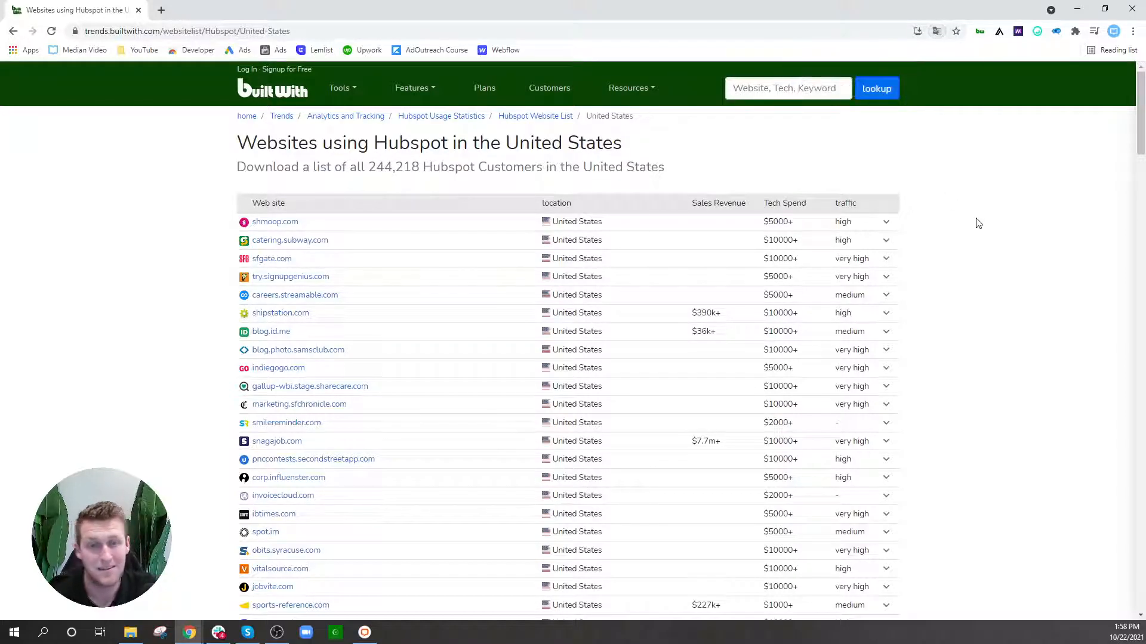